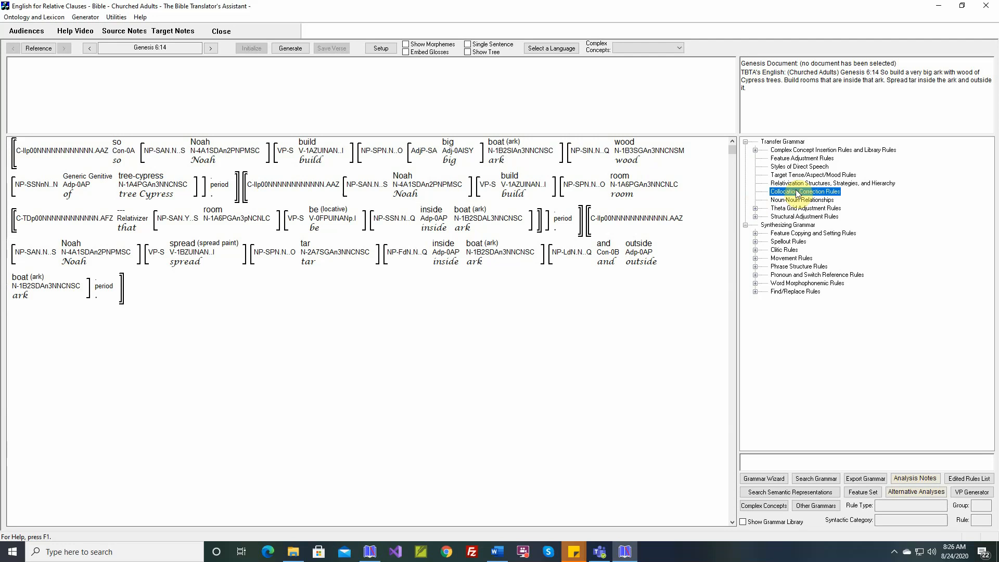
Open the collocation correction rule for the verb build-A (to construct a building or artifact), then close it without changes.
{"action": "double_click", "coordinate": [798, 192]}
{"action": "left_click", "coordinate": [499, 248]}
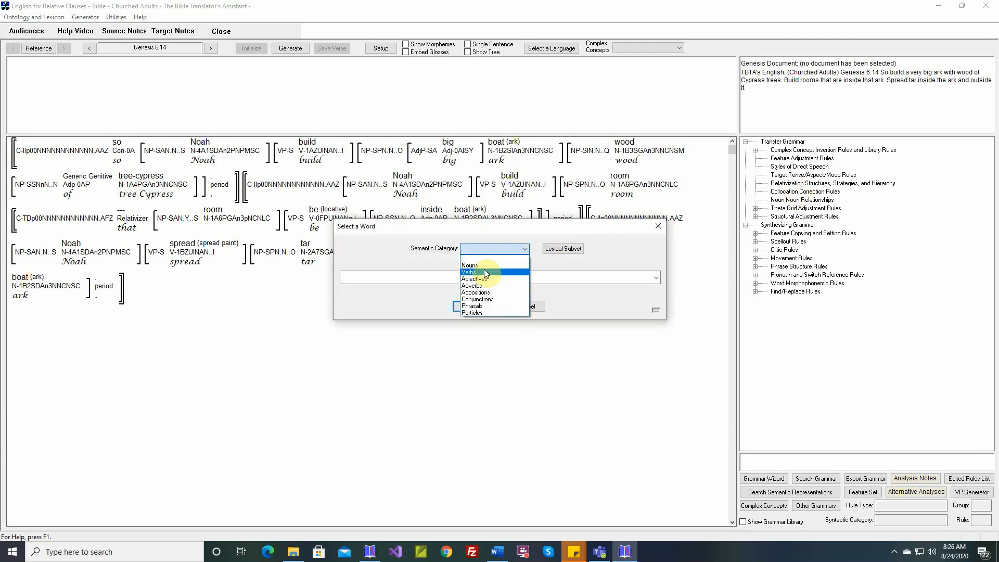
{"action": "left_click", "coordinate": [484, 272]}
{"action": "left_click", "coordinate": [483, 277]}
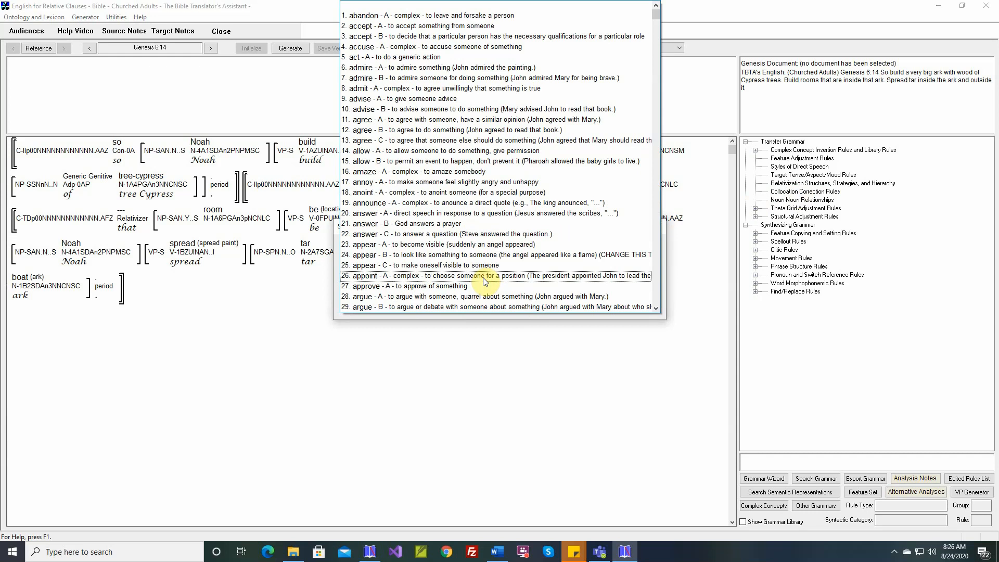
{"action": "scroll", "coordinate": [484, 282], "scroll_direction": "down", "scroll_amount": 20}
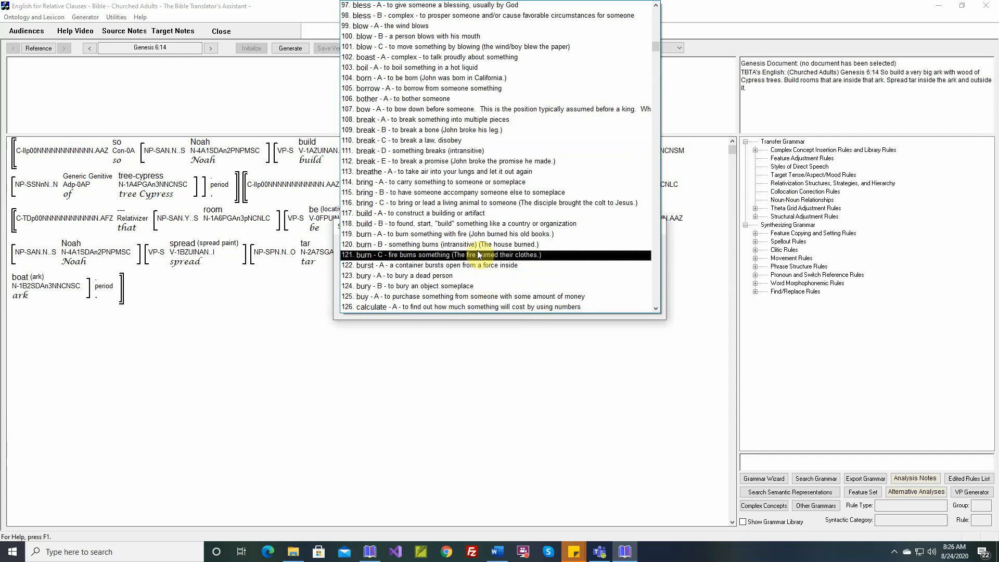
{"action": "left_click", "coordinate": [476, 213]}
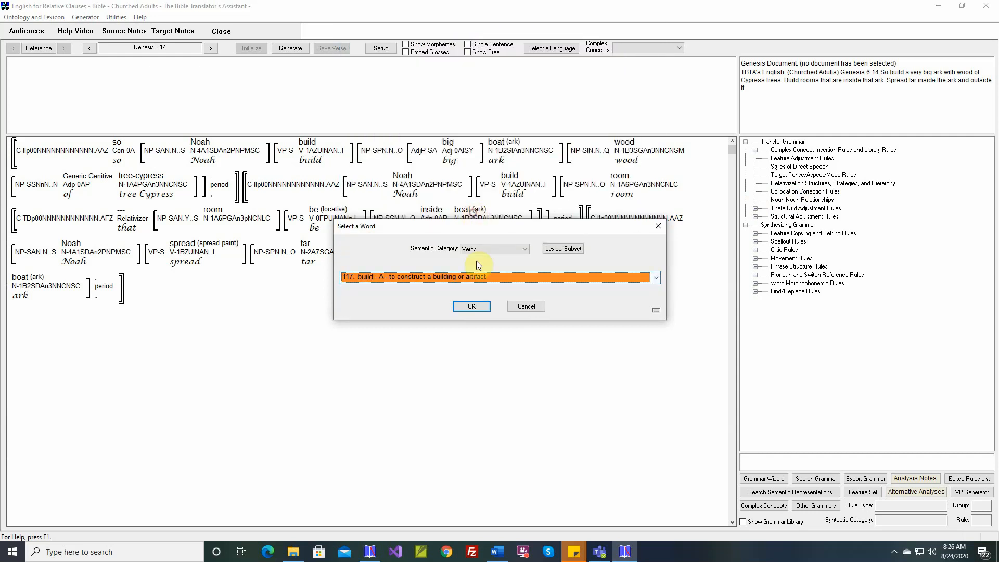
{"action": "left_click", "coordinate": [476, 306]}
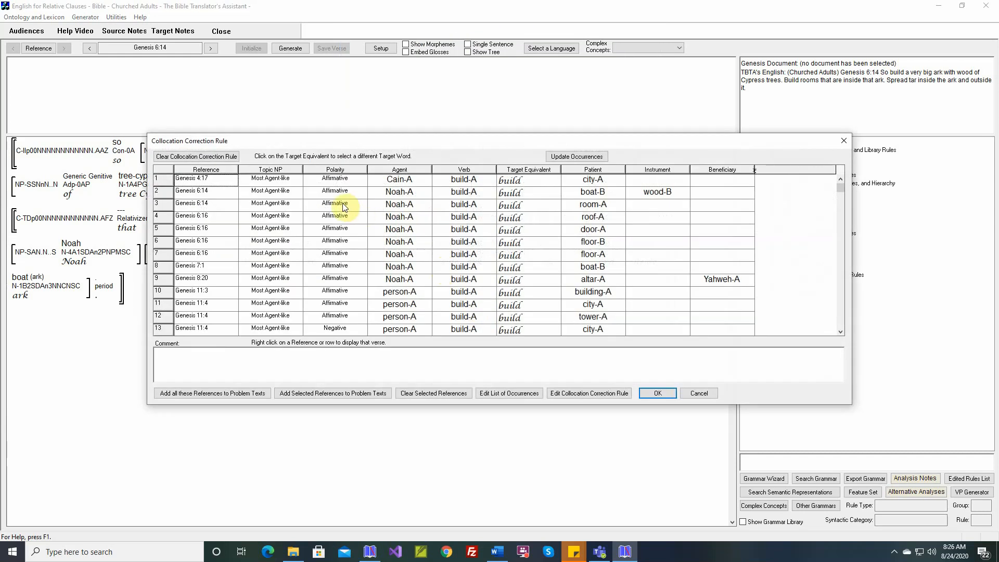
{"action": "left_click", "coordinate": [701, 394]}
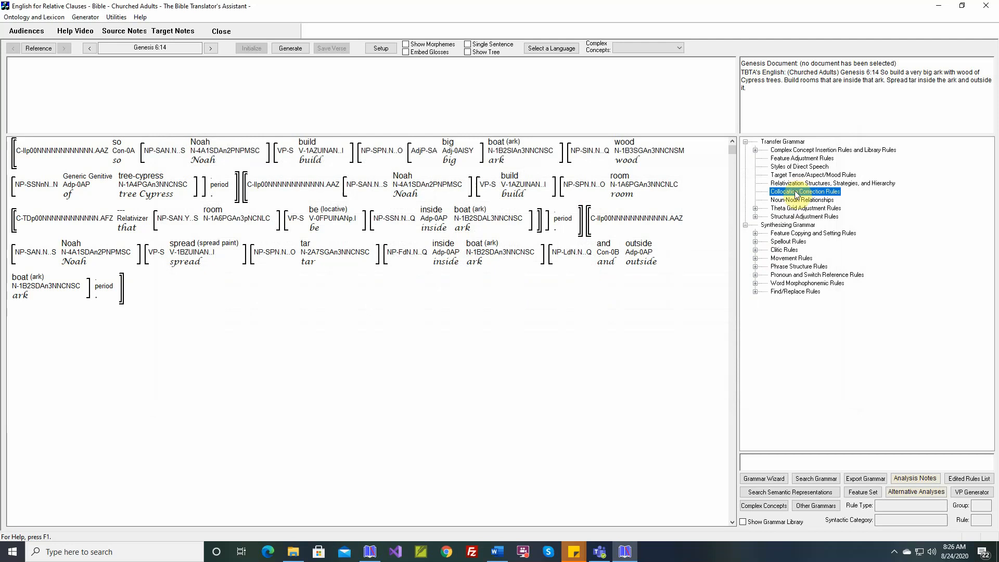
Open the collocation correction rule for the concept build directly from its occurrence in the second clause of Genesis 6:14.
{"action": "mouse_move", "coordinate": [514, 181]}
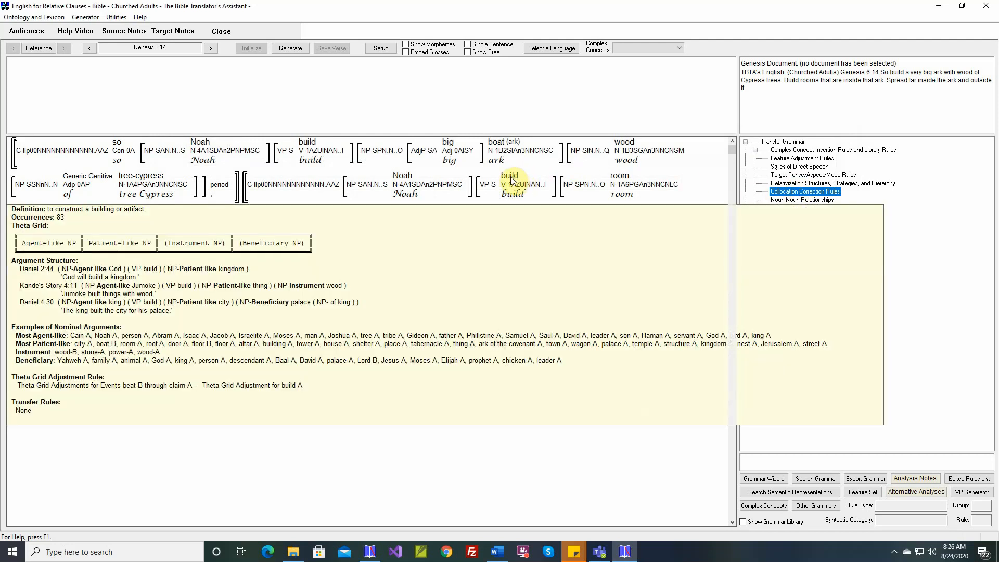
{"action": "right_click", "coordinate": [511, 181]}
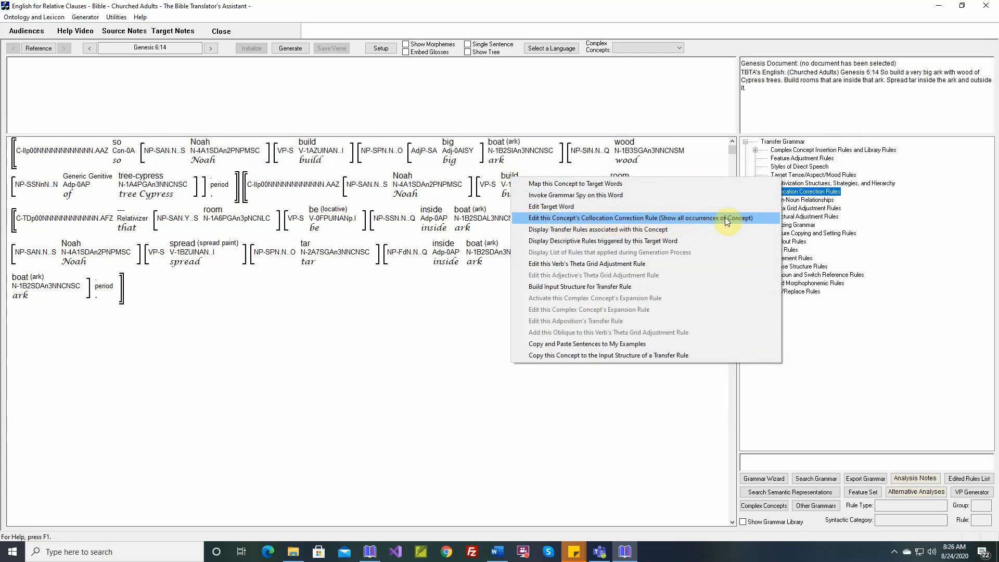
{"action": "left_click", "coordinate": [679, 218]}
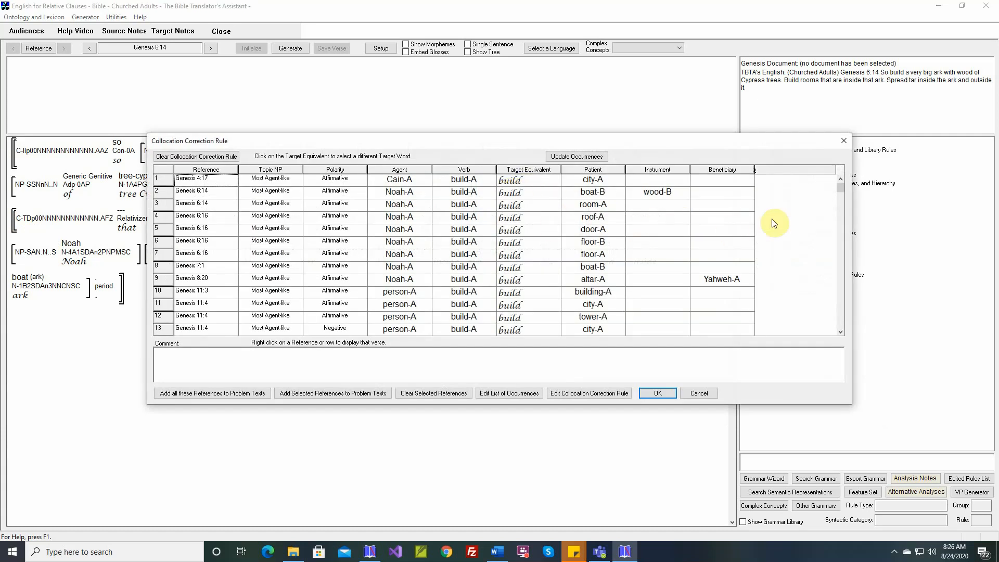
{"action": "mouse_move", "coordinate": [841, 192]}
{"action": "left_mouse_down"}
{"action": "mouse_move", "coordinate": [840, 327]}
{"action": "mouse_move", "coordinate": [841, 186]}
{"action": "left_mouse_up"}
Create a new target word with the stem "develop" for the Genesis 4:17 occurrence of build-A.
{"action": "left_click", "coordinate": [520, 182]}
{"action": "left_click", "coordinate": [494, 275]}
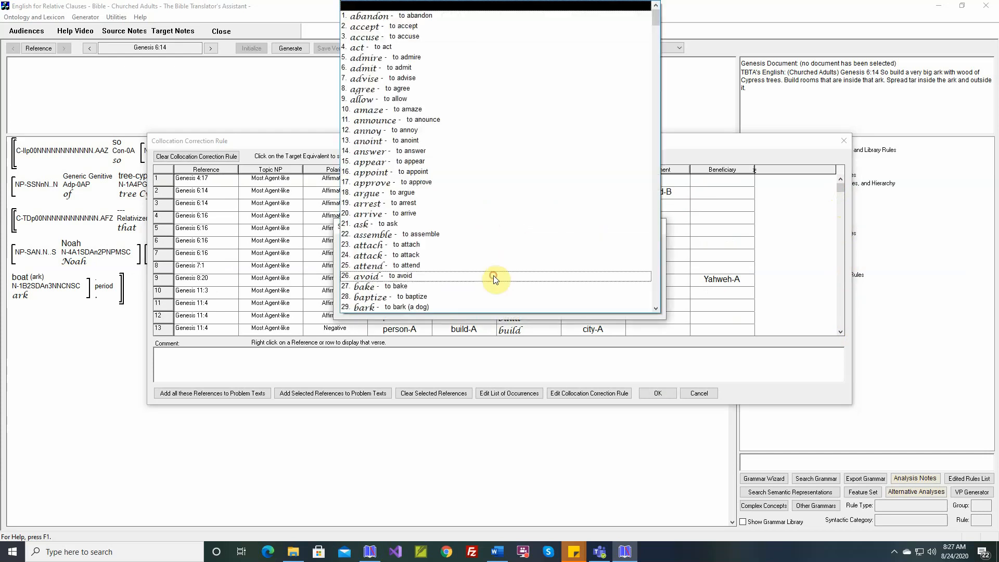
{"action": "scroll", "coordinate": [493, 276], "scroll_direction": "down", "scroll_amount": 20}
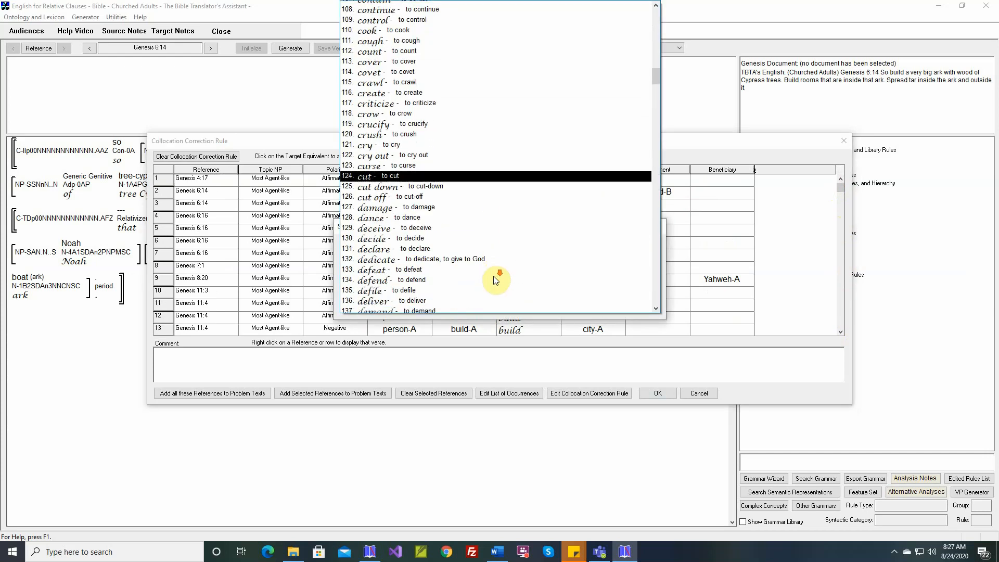
{"action": "scroll", "coordinate": [494, 280], "scroll_direction": "down", "scroll_amount": 2}
{"action": "scroll", "coordinate": [494, 280], "scroll_direction": "down", "scroll_amount": 2}
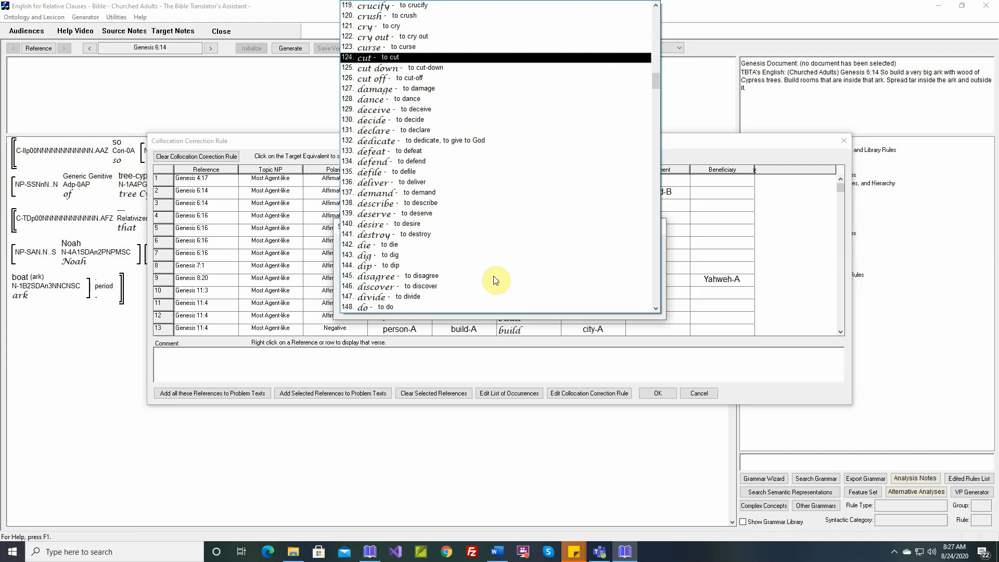
{"action": "left_click", "coordinate": [484, 313]}
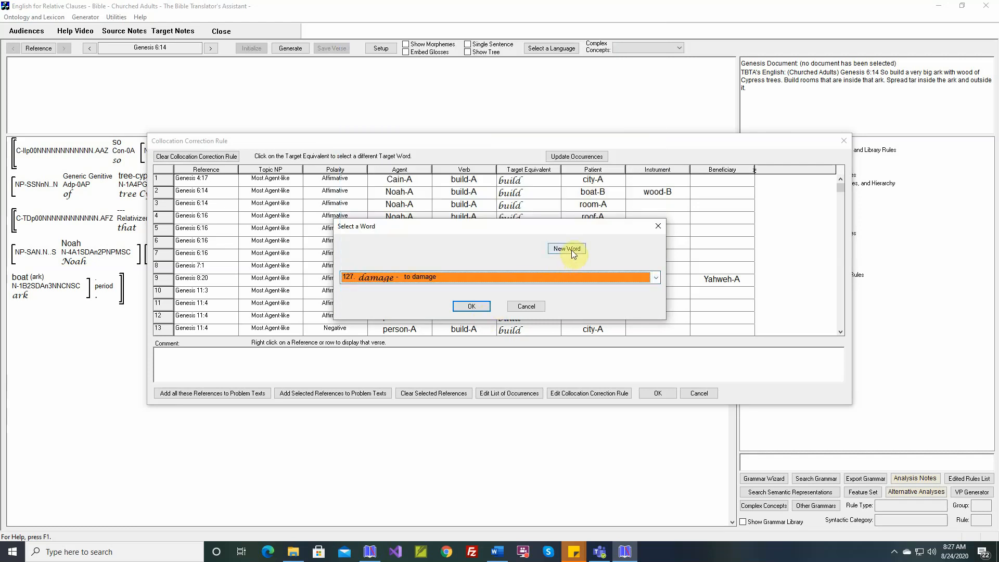
{"action": "left_click", "coordinate": [567, 250]}
{"action": "type", "text": "demage"}
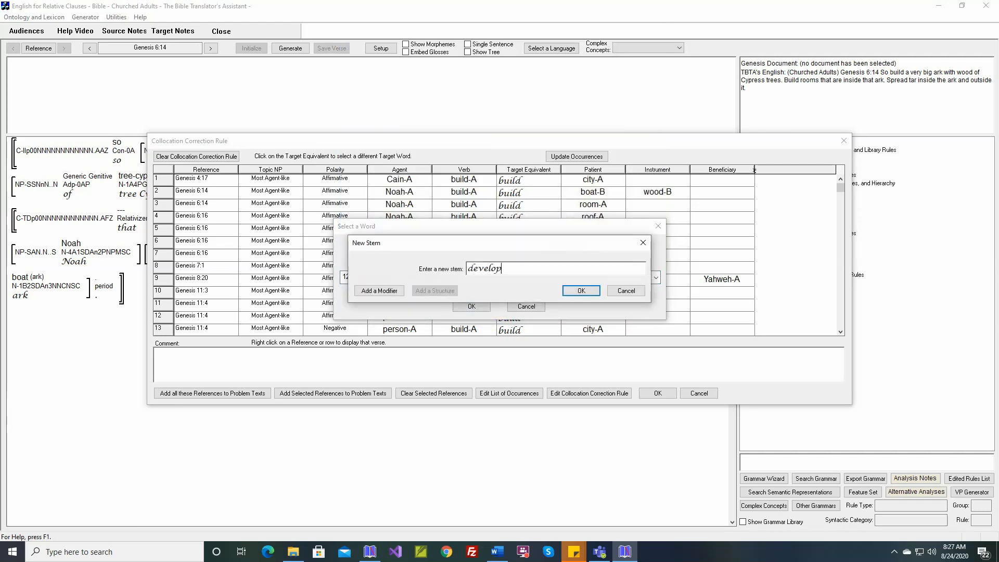
{"action": "key", "text": "Return"}
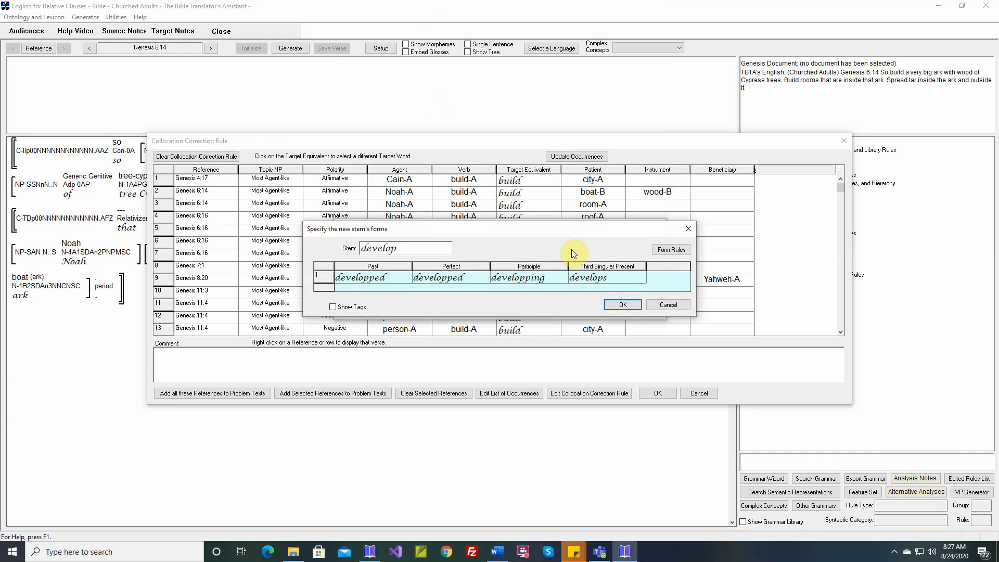
Correct the stem's past form to "developed" and insert the current reference, Genesis 6:14, as its sample sentence.
{"action": "double_click", "coordinate": [379, 280]}
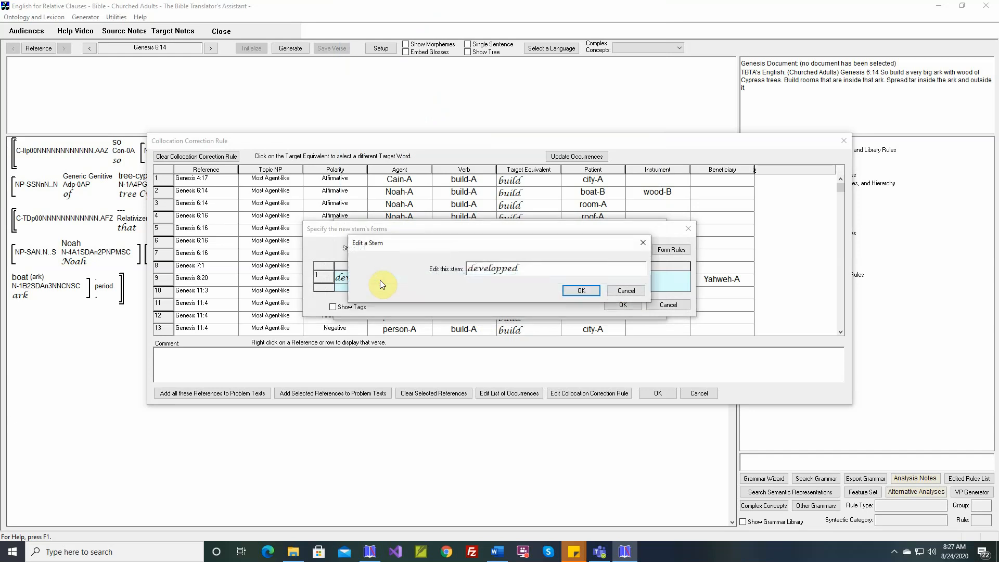
{"action": "key", "text": "BackSpace"}
{"action": "key", "text": "Return"}
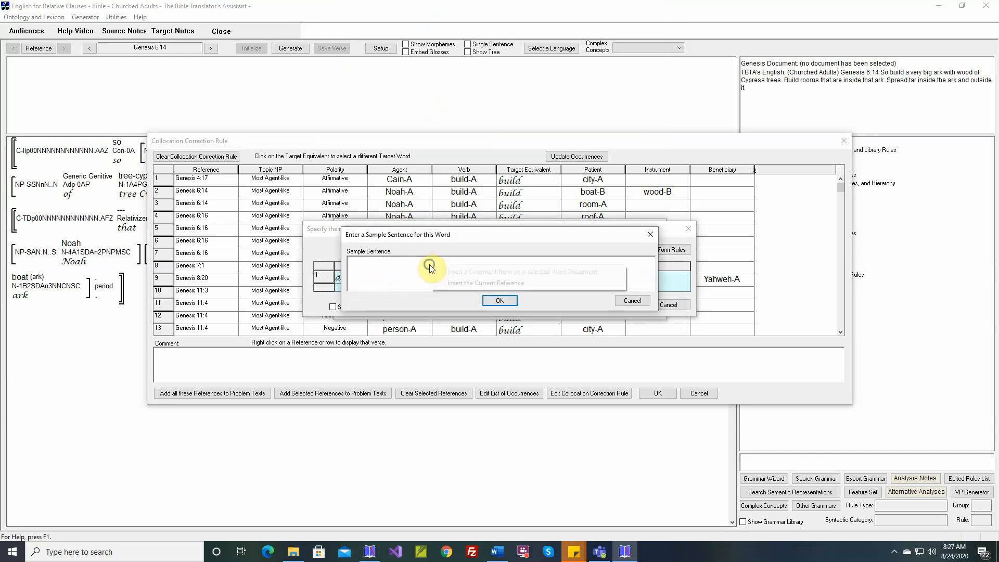
{"action": "right_click", "coordinate": [429, 265]}
{"action": "left_click", "coordinate": [452, 283]}
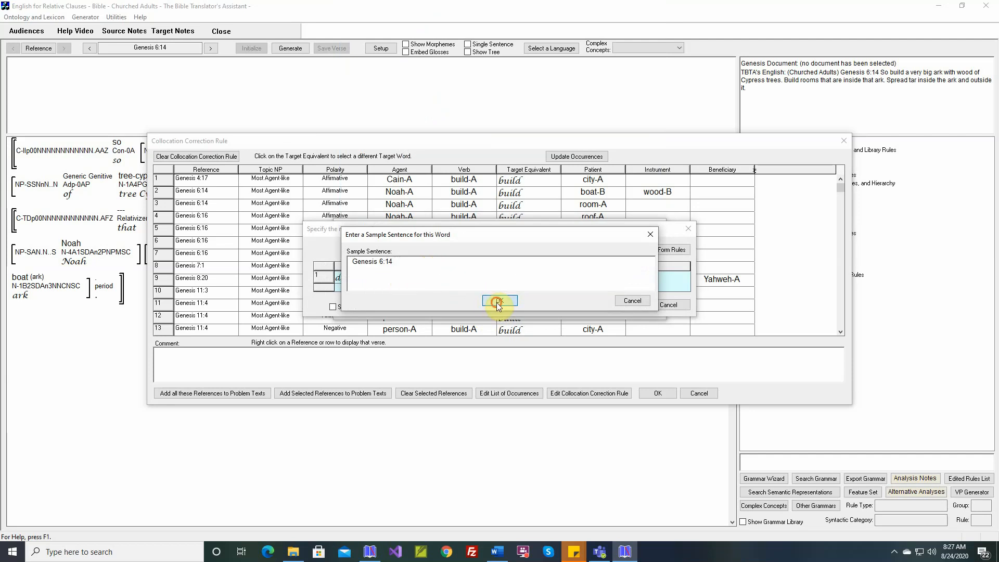
{"action": "left_click", "coordinate": [497, 301]}
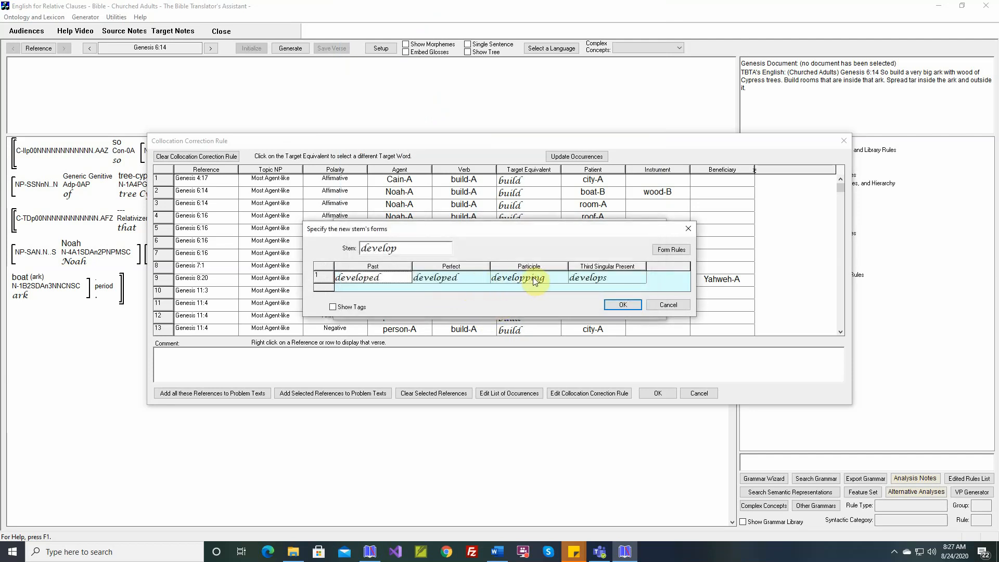
Gloss the stem as "to develop" and apply it to Genesis 4:17 with only the patient city-A as its condition.
{"action": "left_click", "coordinate": [621, 307]}
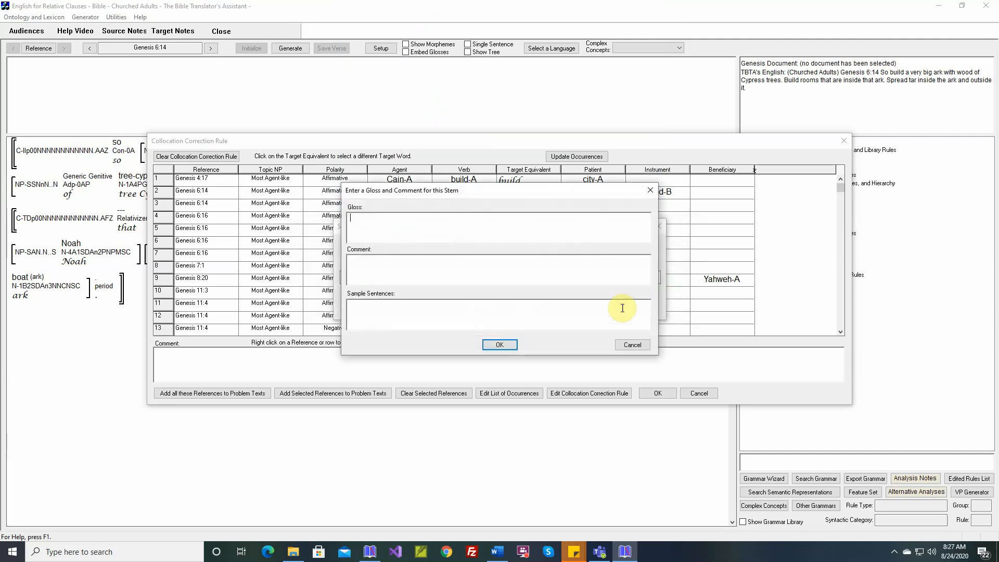
{"action": "type", "text": "to develop"}
{"action": "key", "text": "Return"}
{"action": "left_click", "coordinate": [586, 297]}
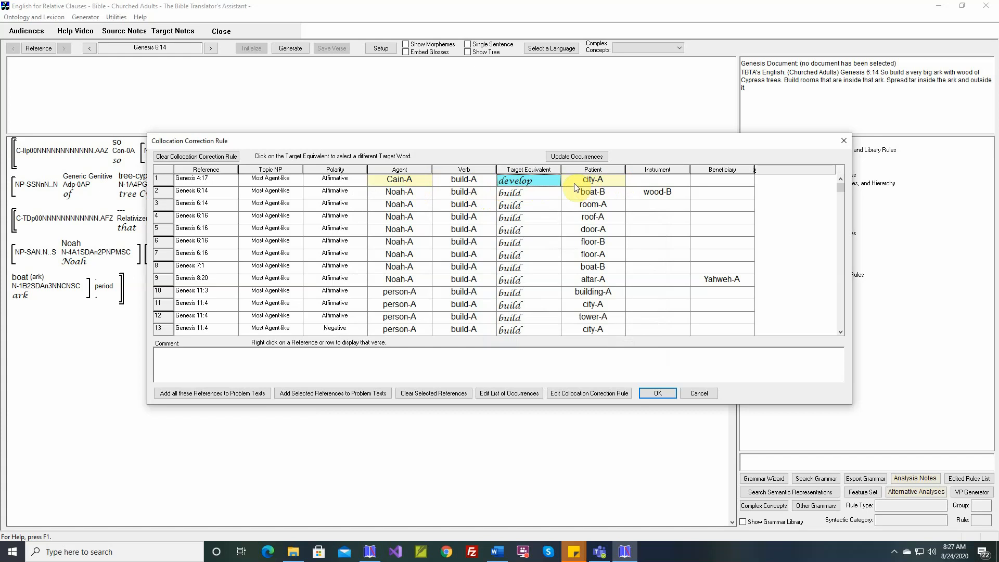
{"action": "left_click", "coordinate": [419, 184]}
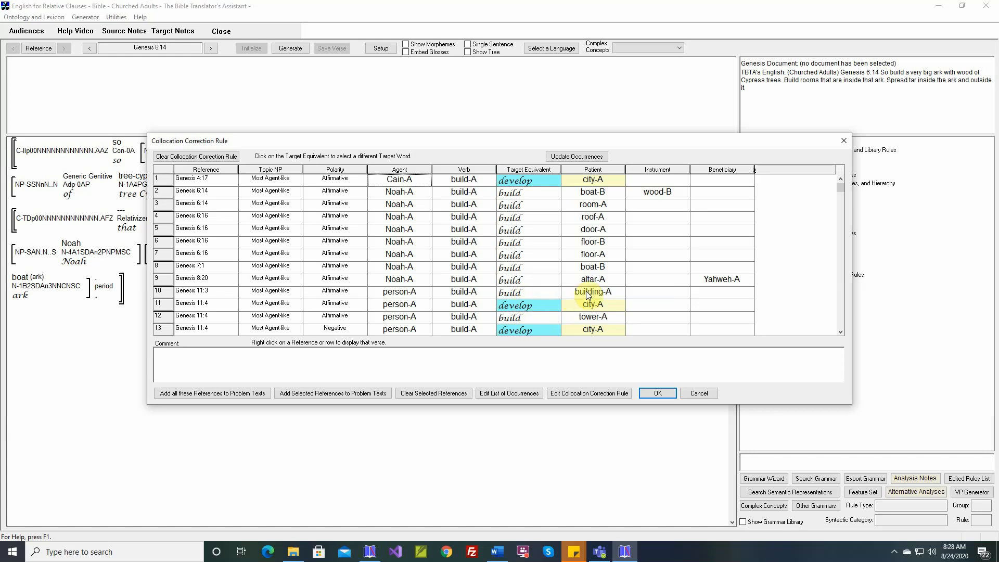
Set the target equivalent for Genesis 8:20 to assemble, conditioned only on the patient altar-A and not on Noah-A or Yahweh-A.
{"action": "left_click", "coordinate": [528, 281]}
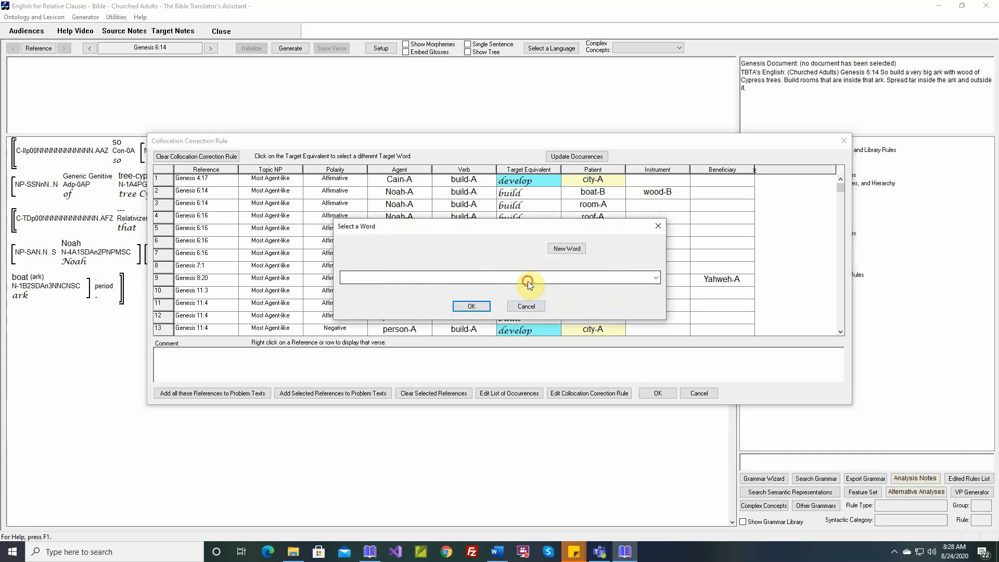
{"action": "left_click", "coordinate": [527, 281]}
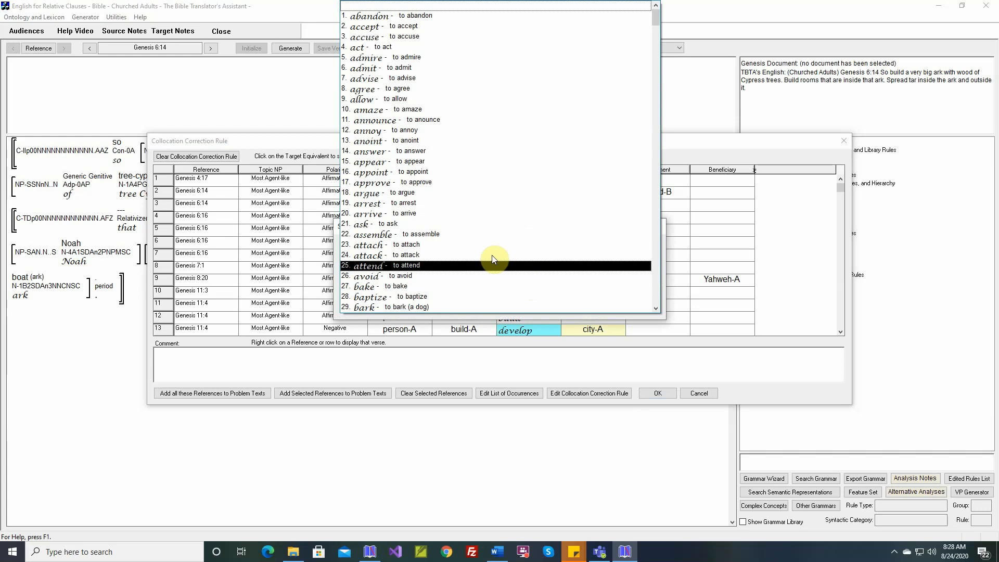
{"action": "left_click", "coordinate": [475, 234]}
{"action": "left_click", "coordinate": [471, 306]}
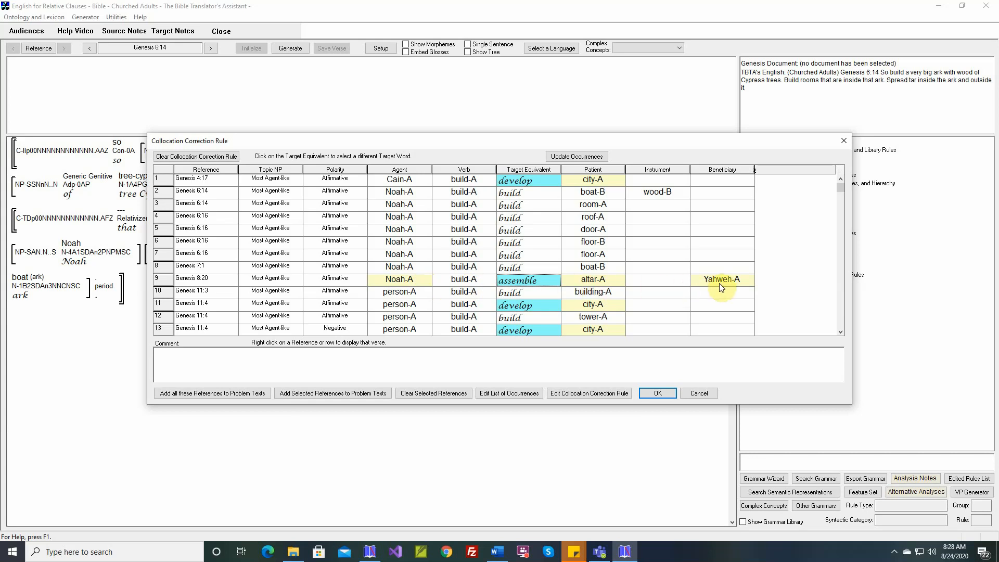
{"action": "left_click", "coordinate": [421, 280]}
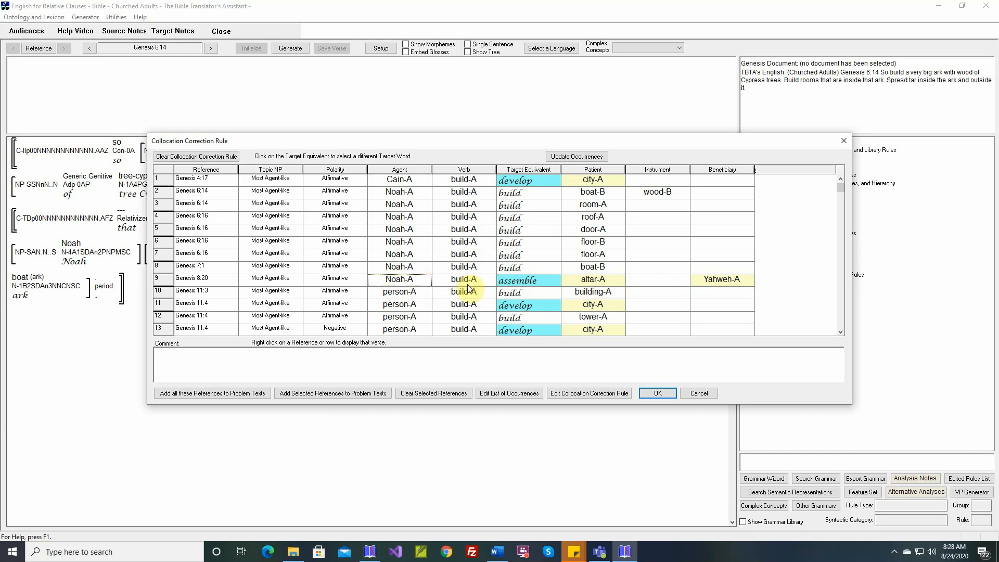
{"action": "left_click", "coordinate": [717, 279]}
{"action": "scroll", "coordinate": [667, 284], "scroll_direction": "down", "scroll_amount": 4}
{"action": "scroll", "coordinate": [667, 284], "scroll_direction": "down", "scroll_amount": 3}
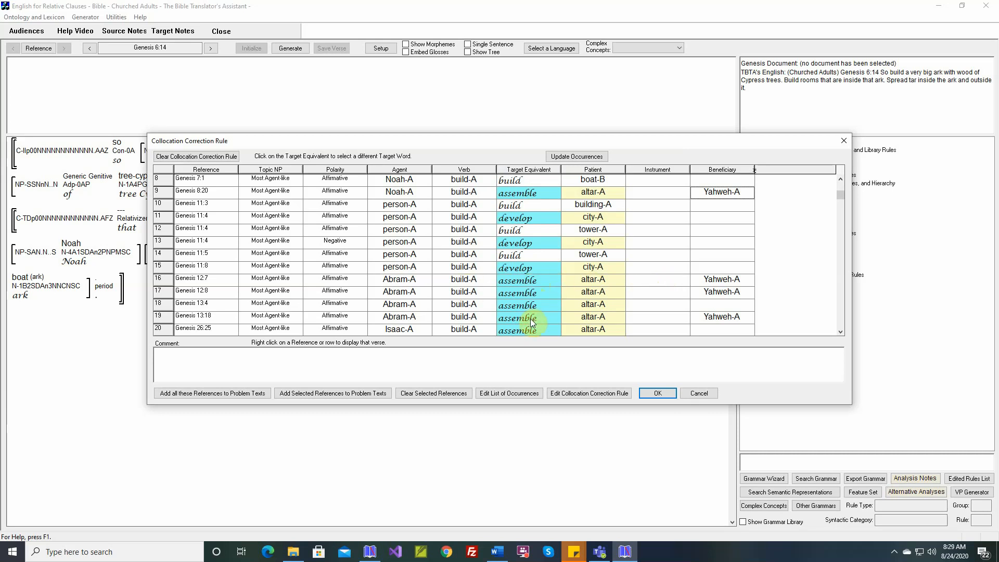
{"action": "scroll", "coordinate": [531, 320], "scroll_direction": "up", "scroll_amount": 7}
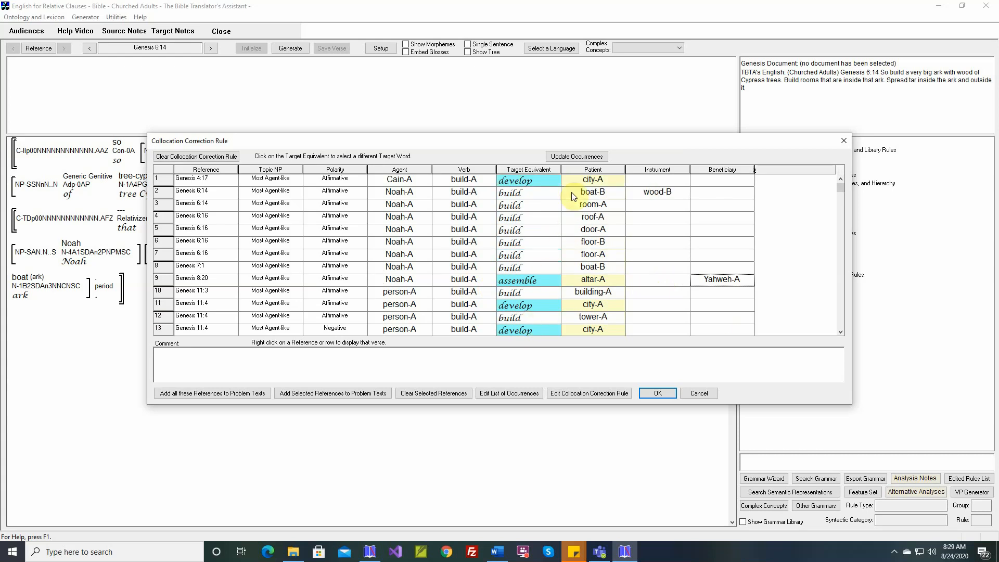
Set the target equivalent for the Genesis 6:14 occurrence with the patient room-A to construct.
{"action": "left_click_drag", "start_coordinate": [569, 140], "coordinate": [581, 188]}
{"action": "mouse_move", "coordinate": [550, 194]}
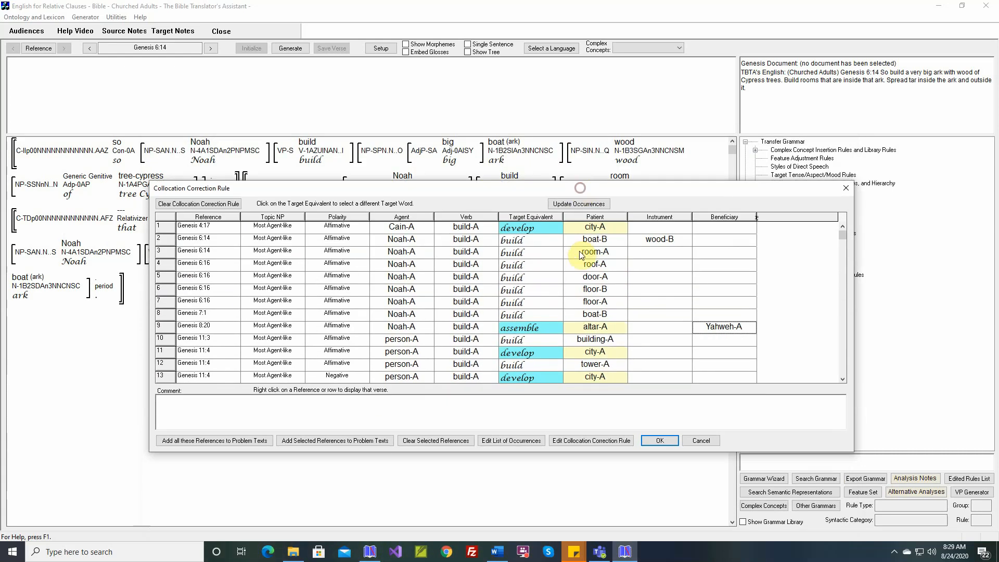
{"action": "left_click", "coordinate": [541, 255]}
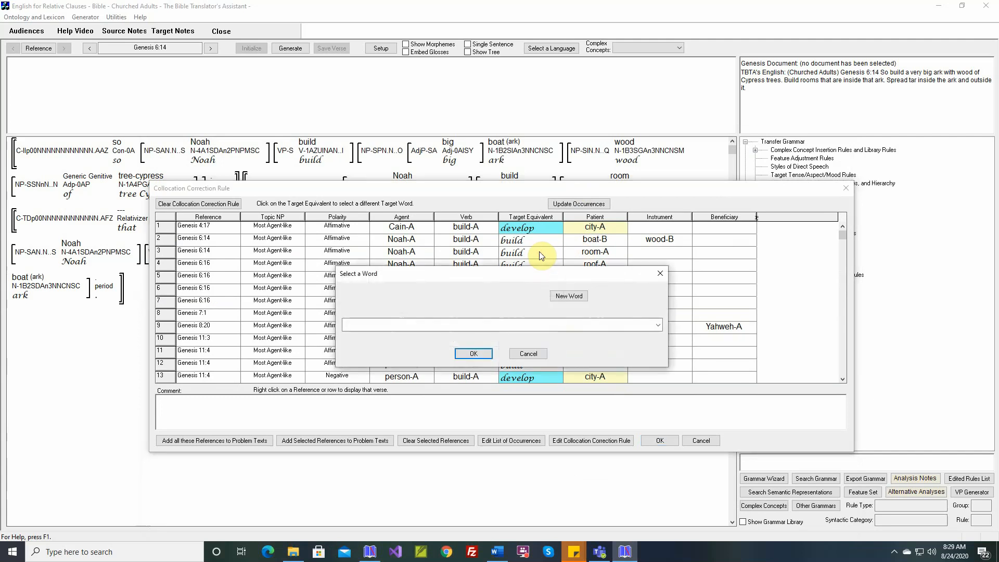
{"action": "left_click", "coordinate": [509, 322]}
{"action": "key", "text": "c"}
{"action": "scroll", "coordinate": [509, 323], "scroll_direction": "down", "scroll_amount": 4}
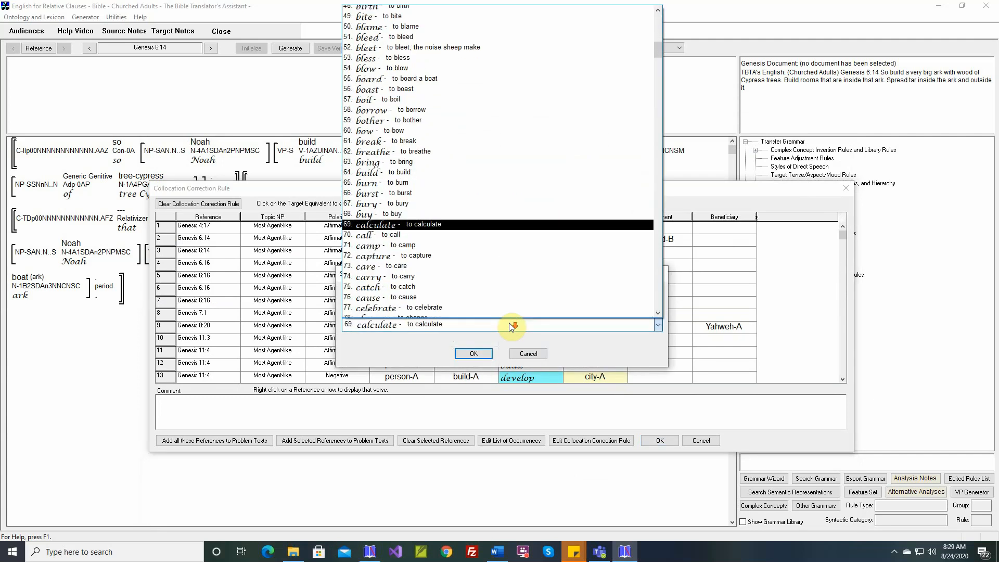
{"action": "scroll", "coordinate": [509, 322], "scroll_direction": "down", "scroll_amount": 2}
{"action": "scroll", "coordinate": [509, 322], "scroll_direction": "down", "scroll_amount": 3}
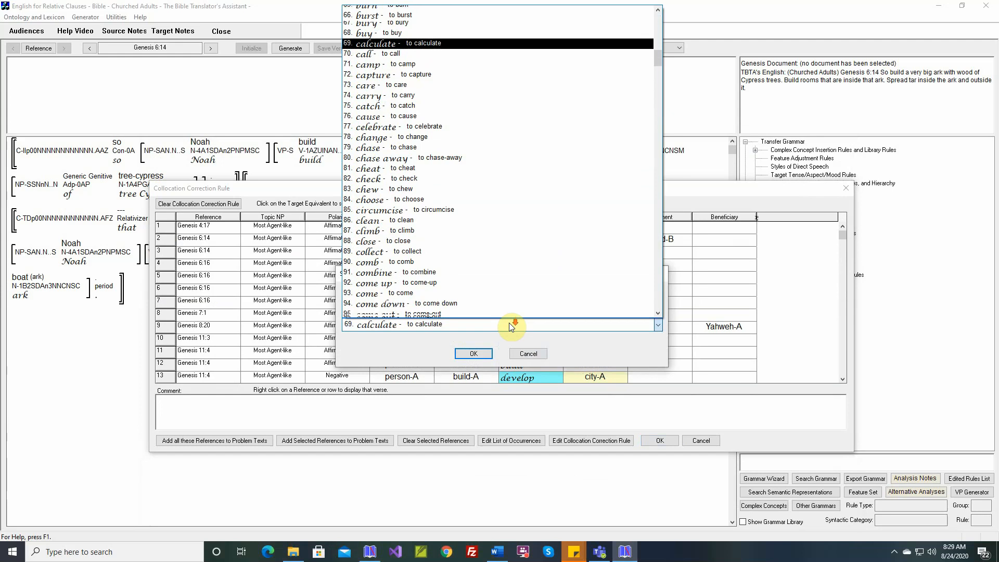
{"action": "scroll", "coordinate": [509, 324], "scroll_direction": "down", "scroll_amount": 3}
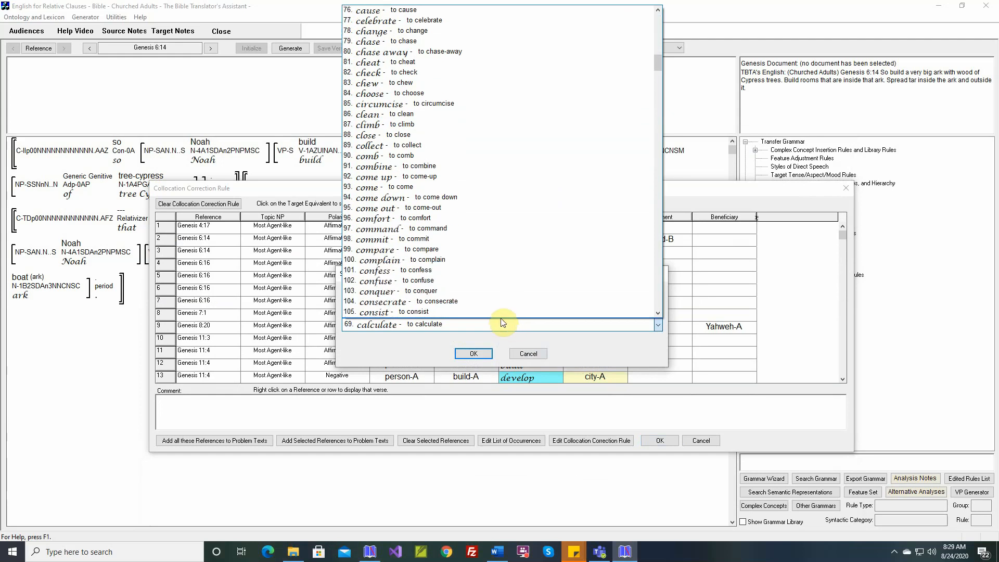
{"action": "scroll", "coordinate": [500, 321], "scroll_direction": "down", "scroll_amount": 2}
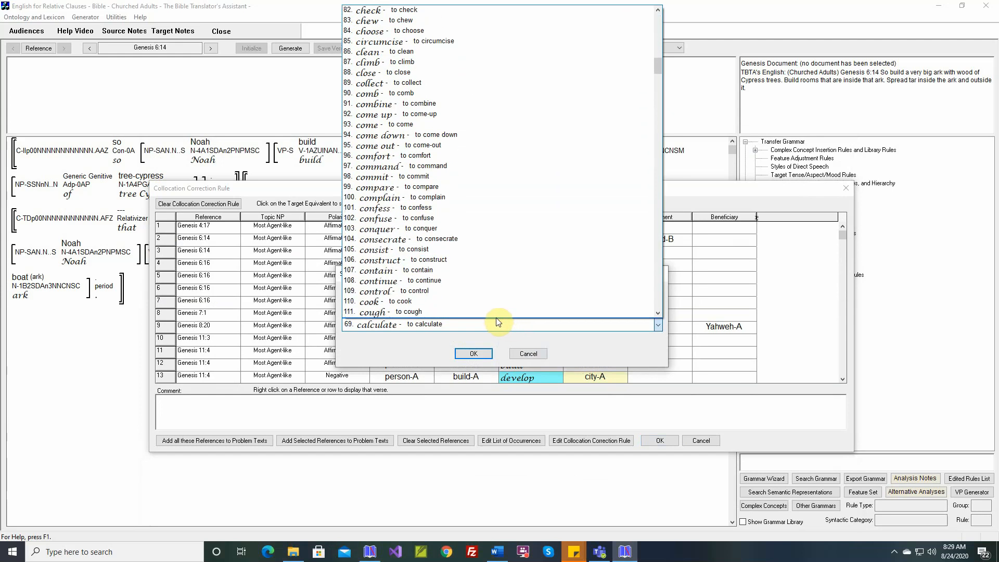
{"action": "left_click", "coordinate": [443, 263]}
{"action": "left_click", "coordinate": [474, 354]}
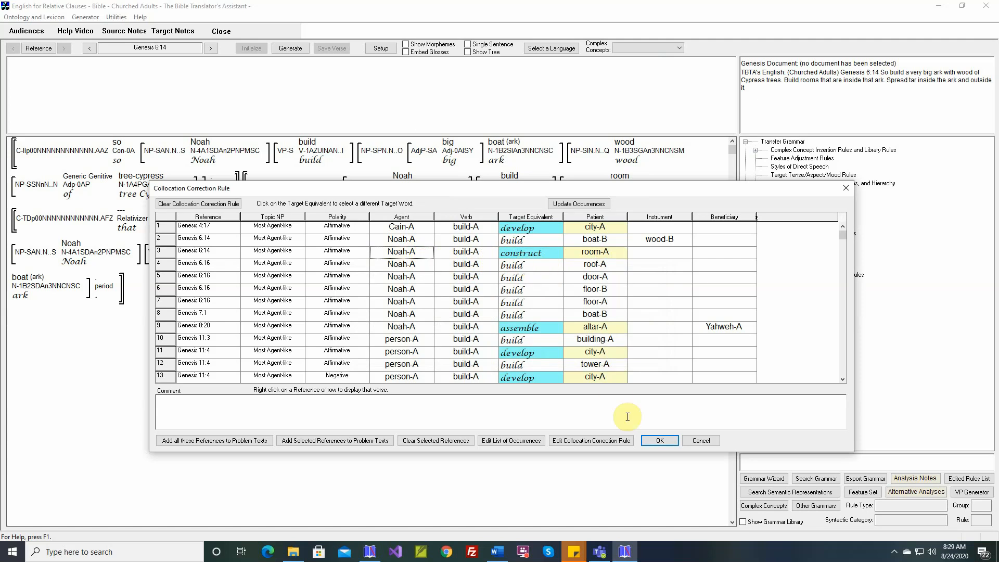
Save the build-A collocation correction rule and return to the Genesis 6:14 analysis.
{"action": "left_click", "coordinate": [654, 440]}
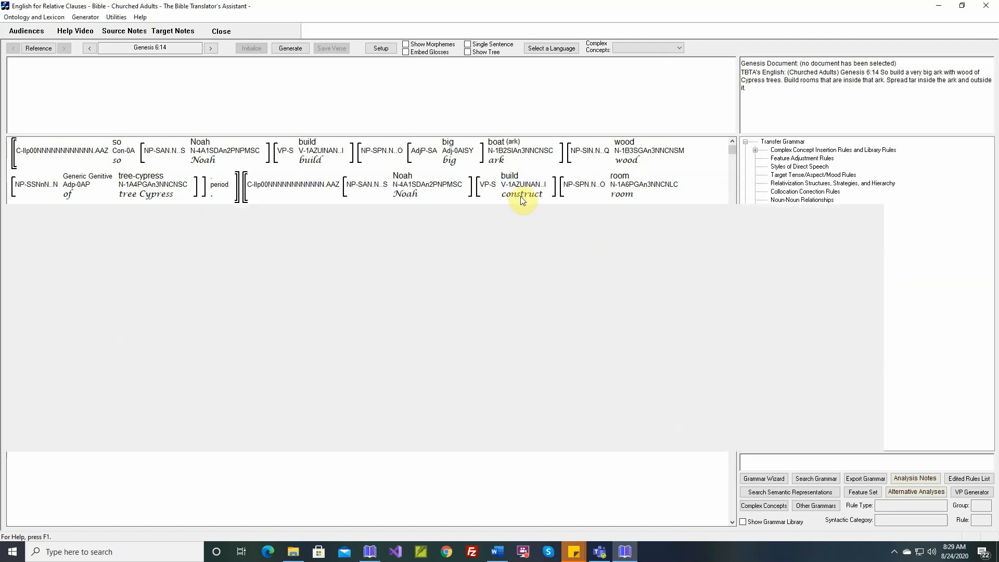
{"action": "mouse_move", "coordinate": [523, 201]}
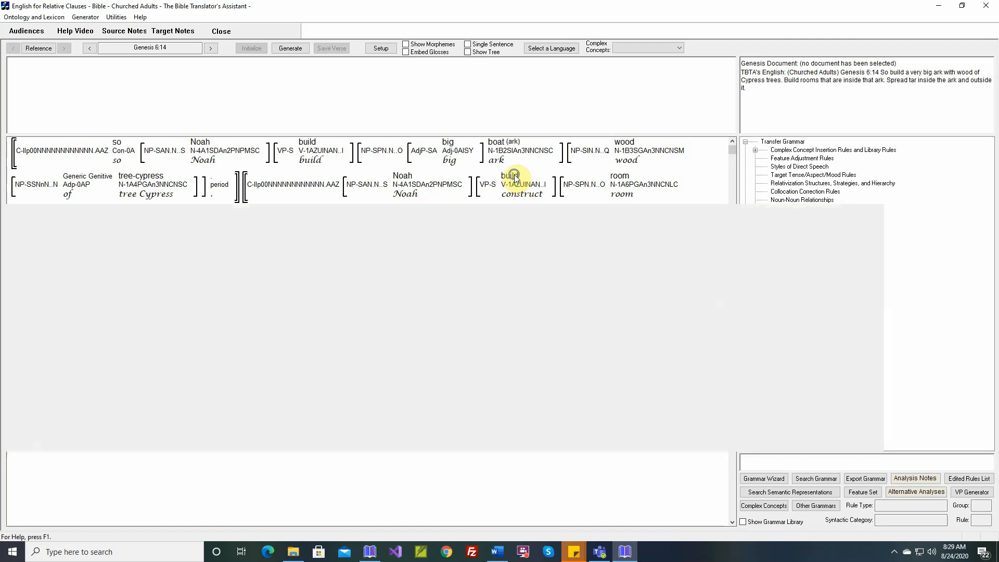
Reopen the collocation correction rule for the build verb with patient room in Genesis 6:14 and clear the whole rule.
{"action": "right_click", "coordinate": [515, 178]}
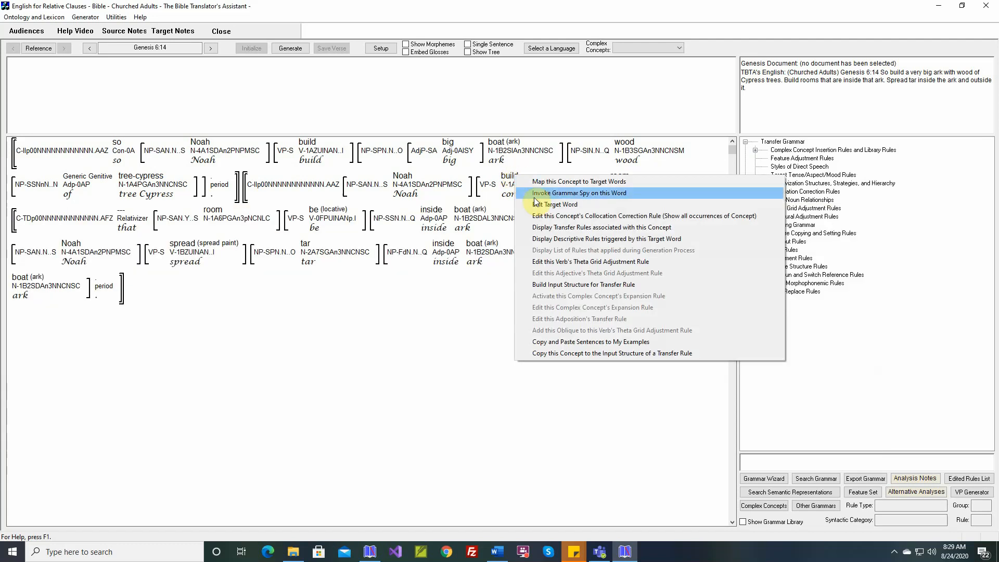
{"action": "left_click", "coordinate": [546, 216]}
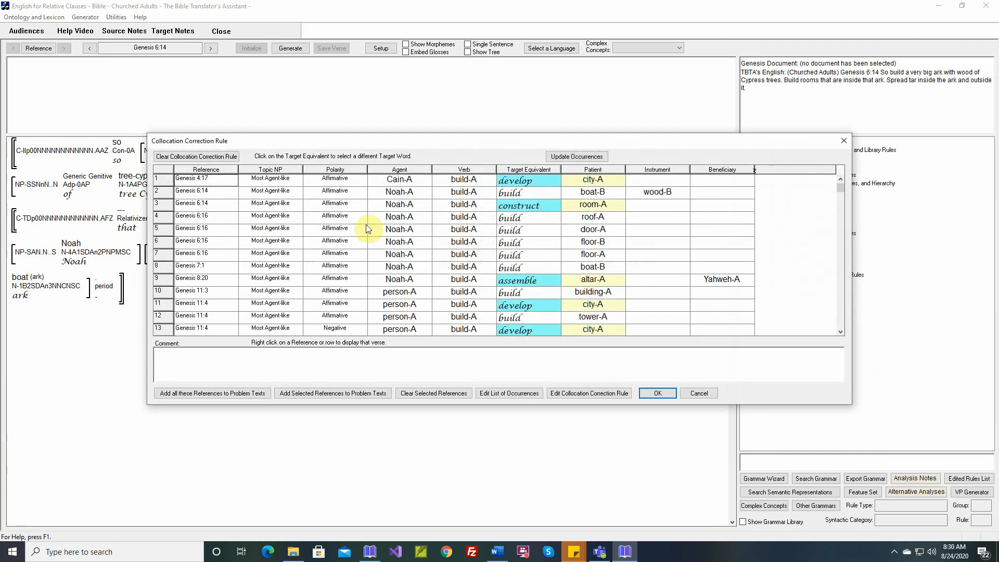
{"action": "left_click", "coordinate": [195, 159]}
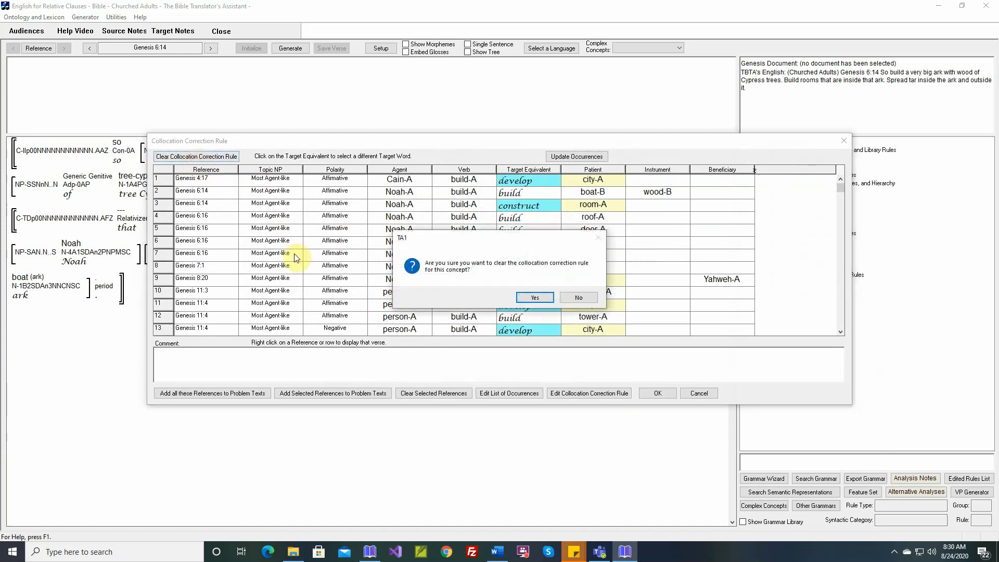
{"action": "left_click", "coordinate": [529, 300]}
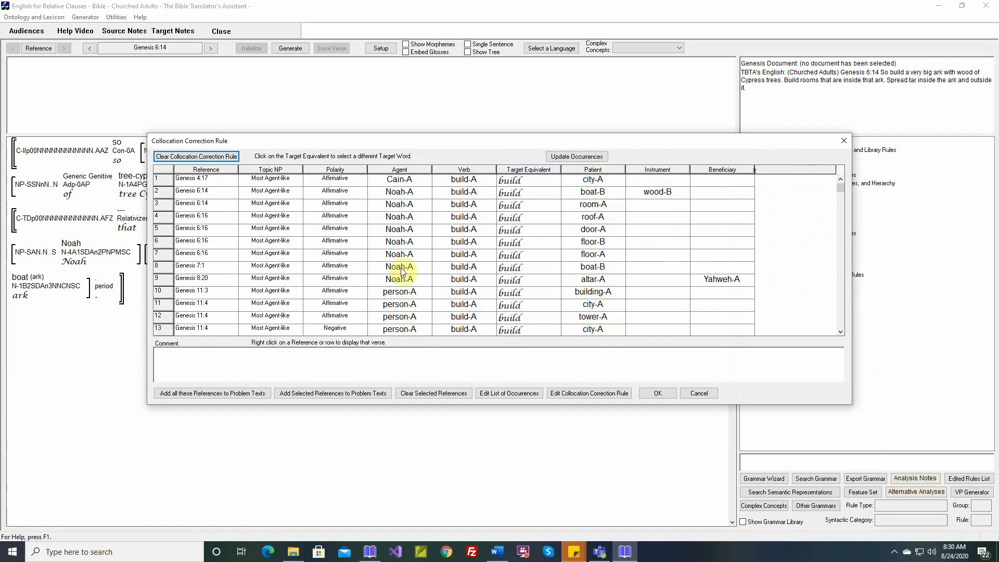
View the verse text and gloss of the Genesis 7:1 occurrence, and close them.
{"action": "right_click", "coordinate": [208, 272]}
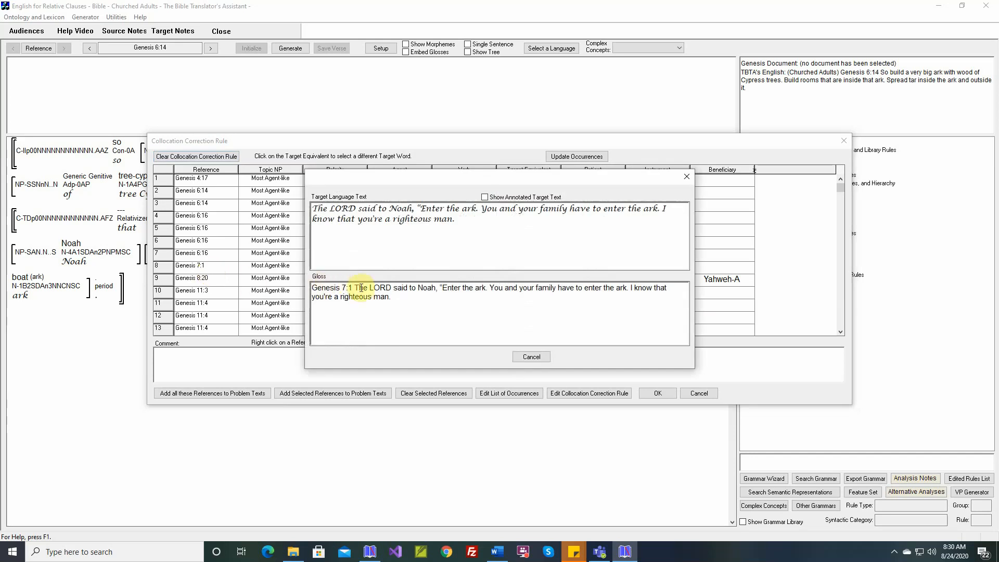
{"action": "left_click_drag", "start_coordinate": [373, 296], "coordinate": [394, 296]}
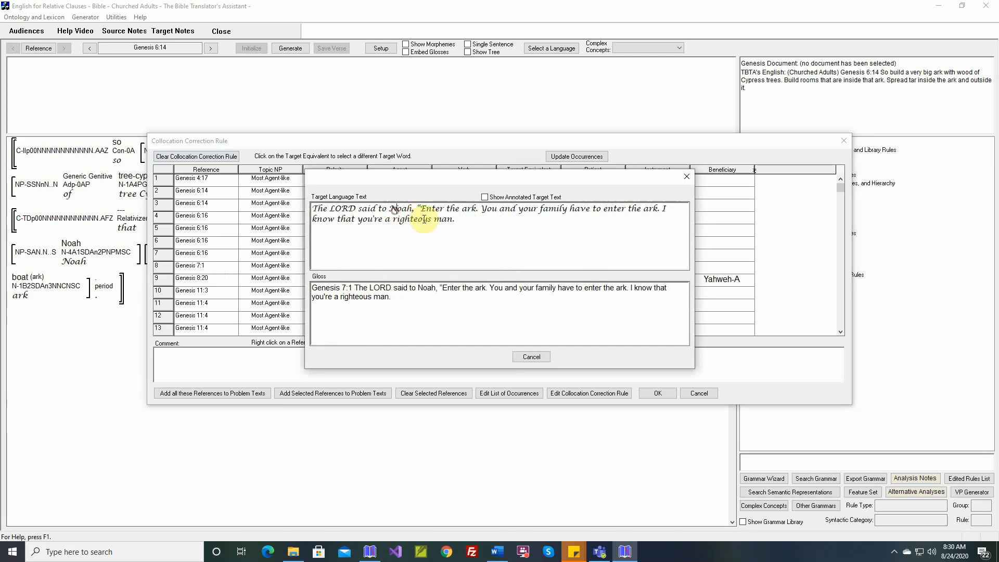
{"action": "left_click_drag", "start_coordinate": [396, 210], "coordinate": [471, 237]}
{"action": "left_click", "coordinate": [531, 357]}
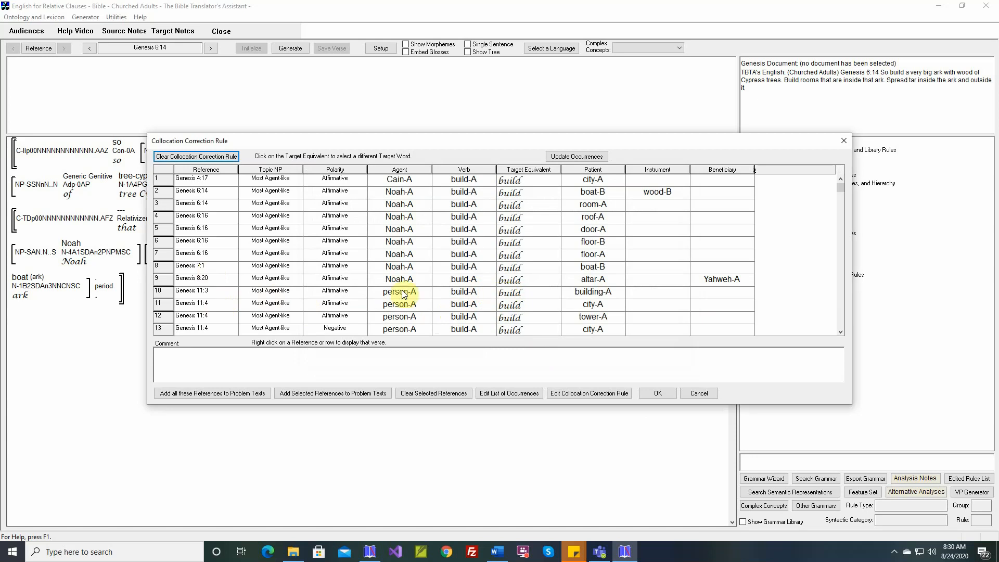
Replace the problem texts with the references Genesis 6:16, 11:3 and 11:4 from the occurrences, and save the rule.
{"action": "mouse_move", "coordinate": [199, 220]}
{"action": "left_mouse_down"}
{"action": "mouse_move", "coordinate": [212, 260]}
{"action": "mouse_move", "coordinate": [209, 235]}
{"action": "left_mouse_up"}
{"action": "left_click", "coordinate": [216, 292], "text": "ctrl"}
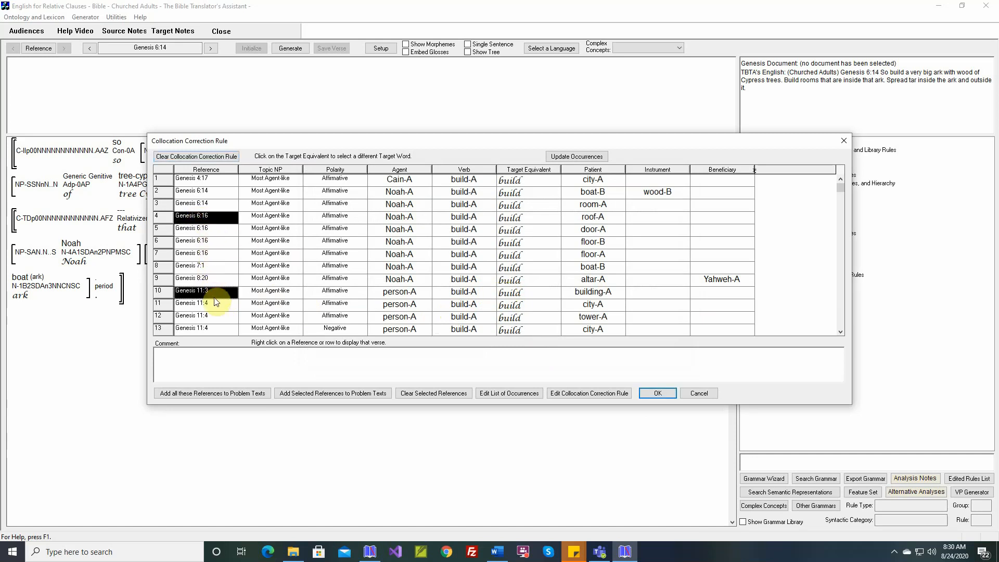
{"action": "left_click", "coordinate": [215, 328], "text": "ctrl"}
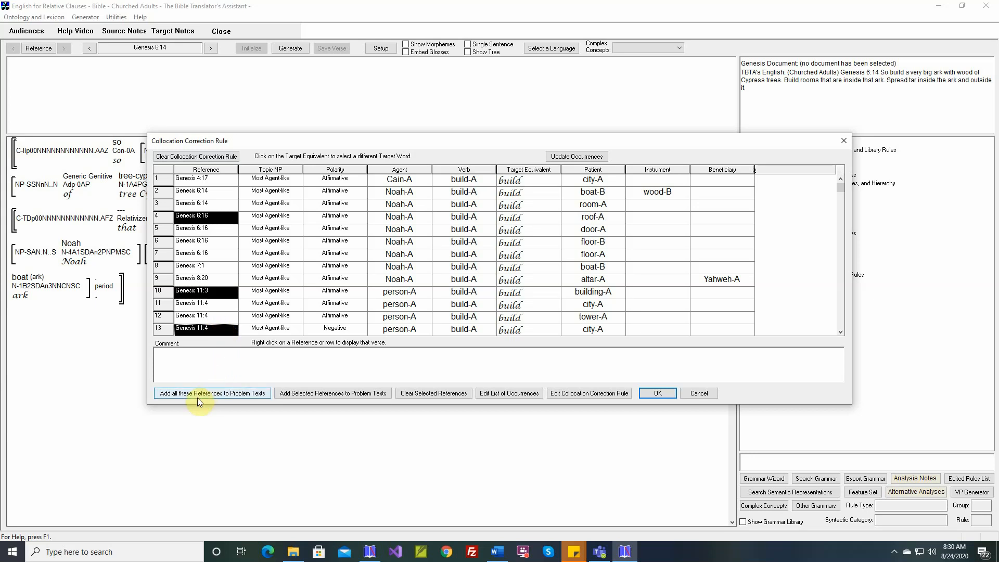
{"action": "left_click", "coordinate": [352, 395]}
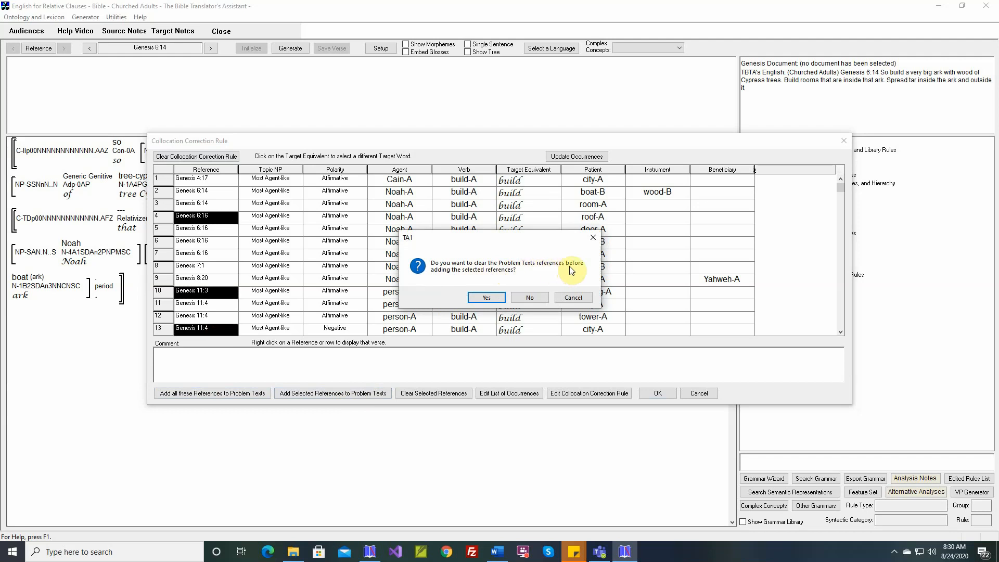
{"action": "left_click", "coordinate": [489, 298]}
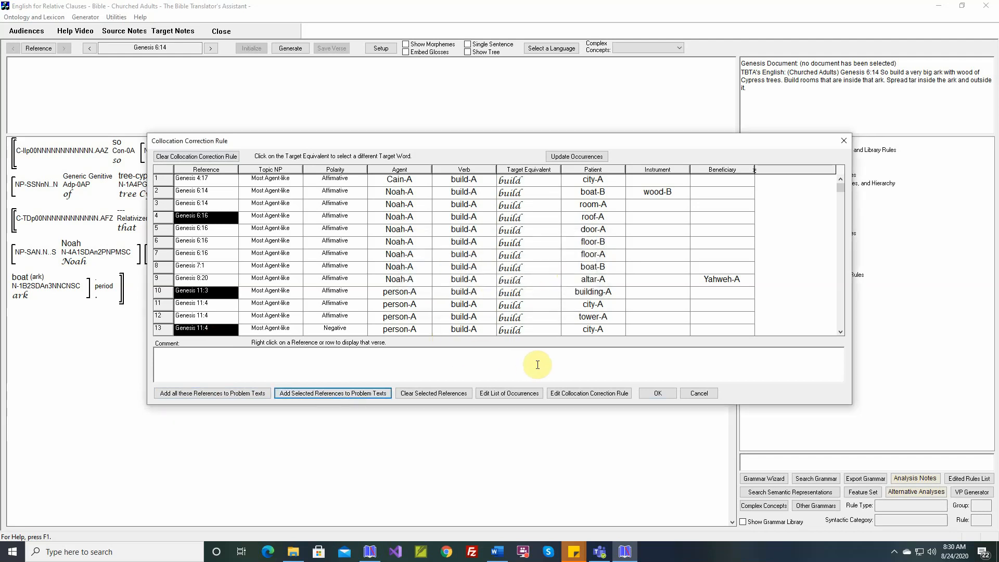
{"action": "left_click", "coordinate": [658, 393]}
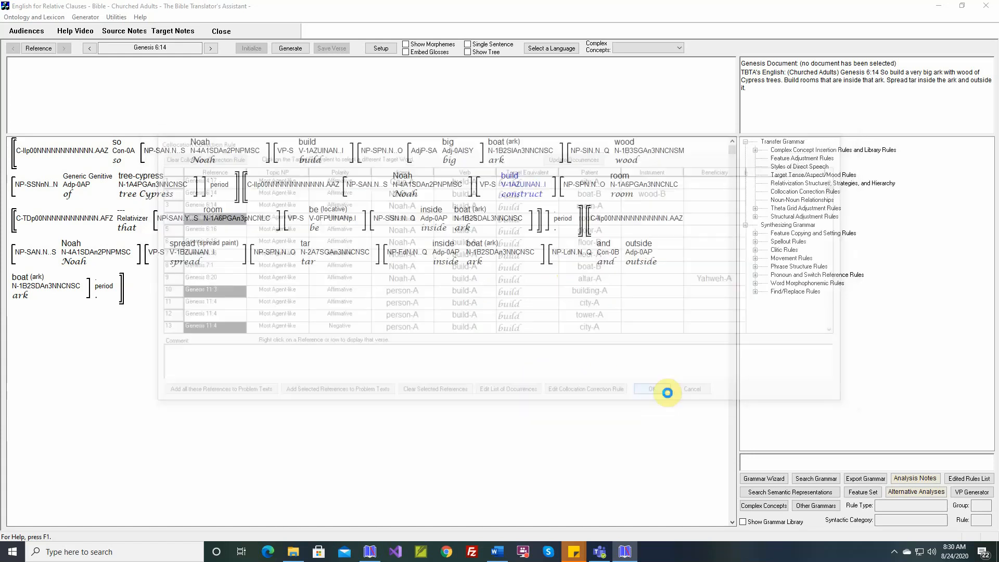
Bring up the text generation view, set it to multiple texts and review its passage list without changing it.
{"action": "left_click", "coordinate": [91, 19]}
{"action": "left_click", "coordinate": [98, 41]}
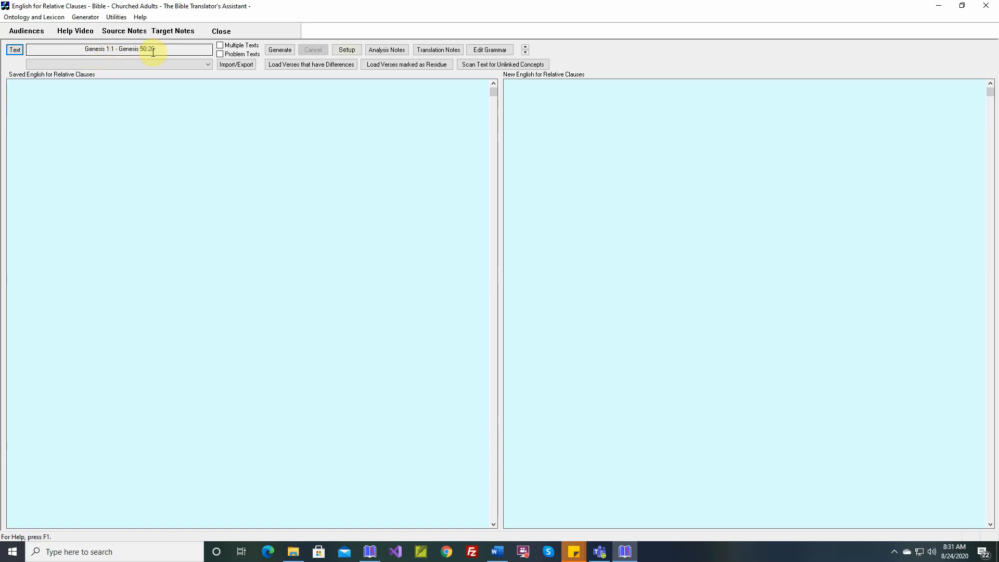
{"action": "left_click", "coordinate": [220, 46]}
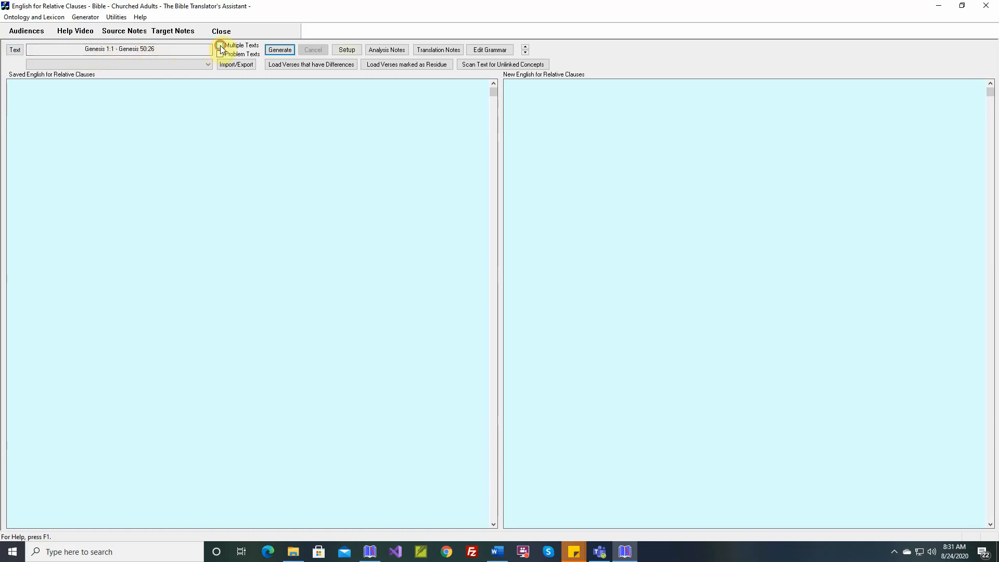
{"action": "left_click", "coordinate": [14, 49]}
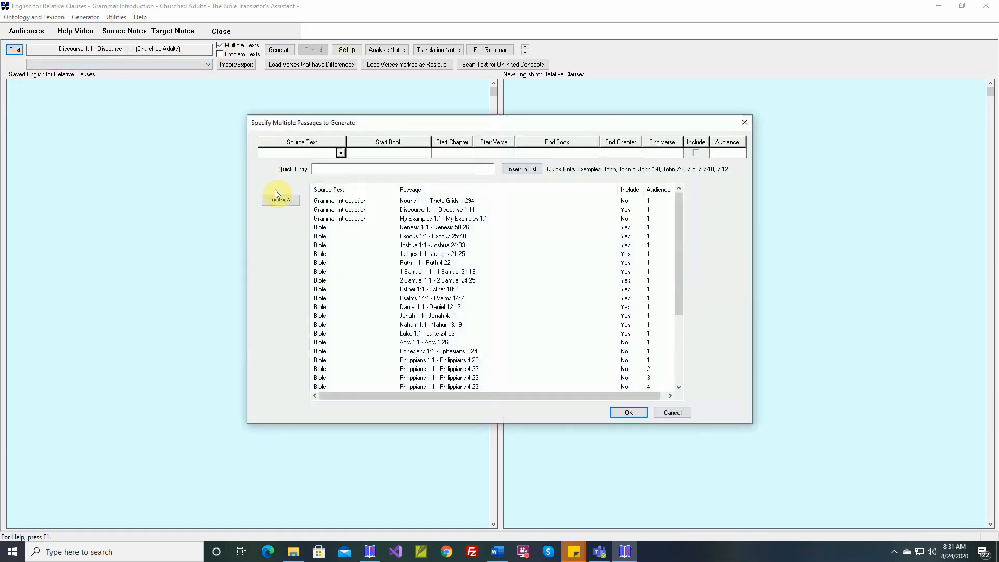
{"action": "scroll", "coordinate": [425, 312], "scroll_direction": "down", "scroll_amount": 4}
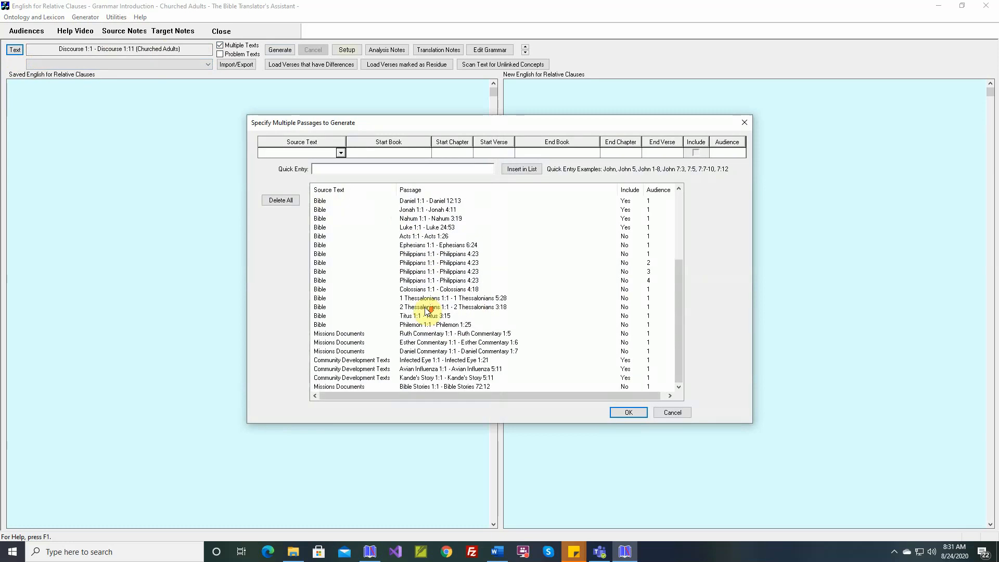
{"action": "left_click", "coordinate": [677, 416]}
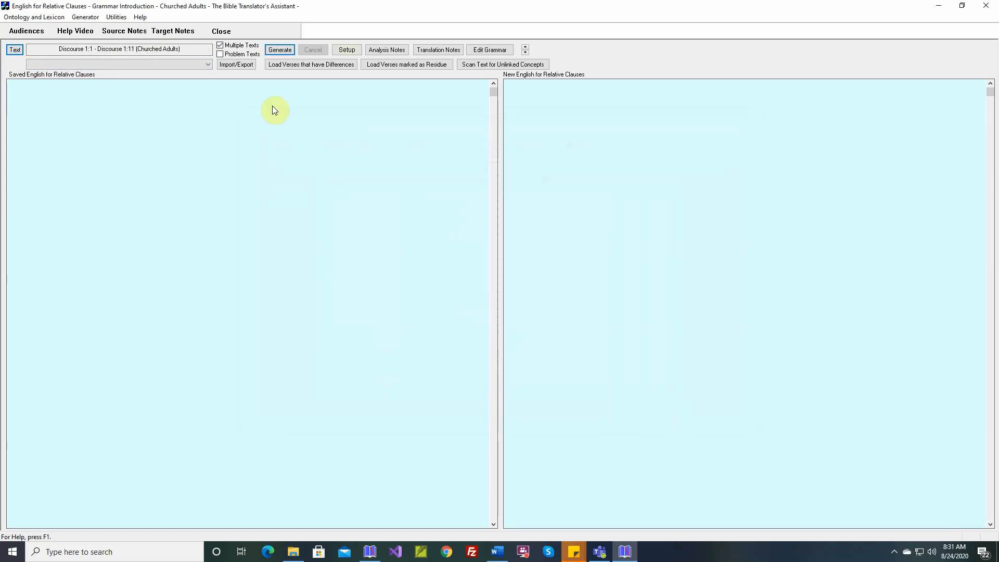
Switch the generation source to problem texts and review the list of problem passages.
{"action": "left_click", "coordinate": [232, 54]}
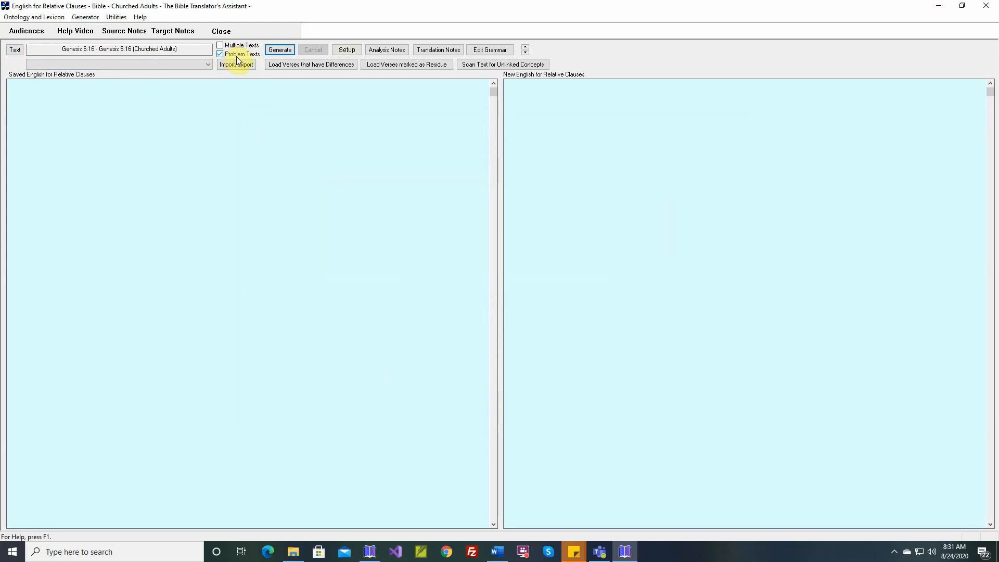
{"action": "left_click", "coordinate": [14, 50]}
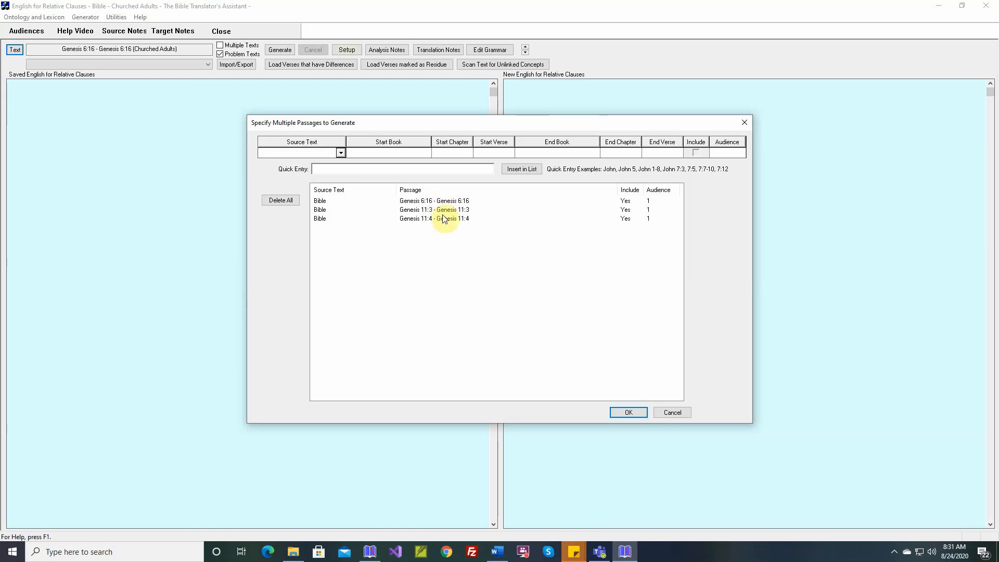
{"action": "left_click", "coordinate": [674, 411]}
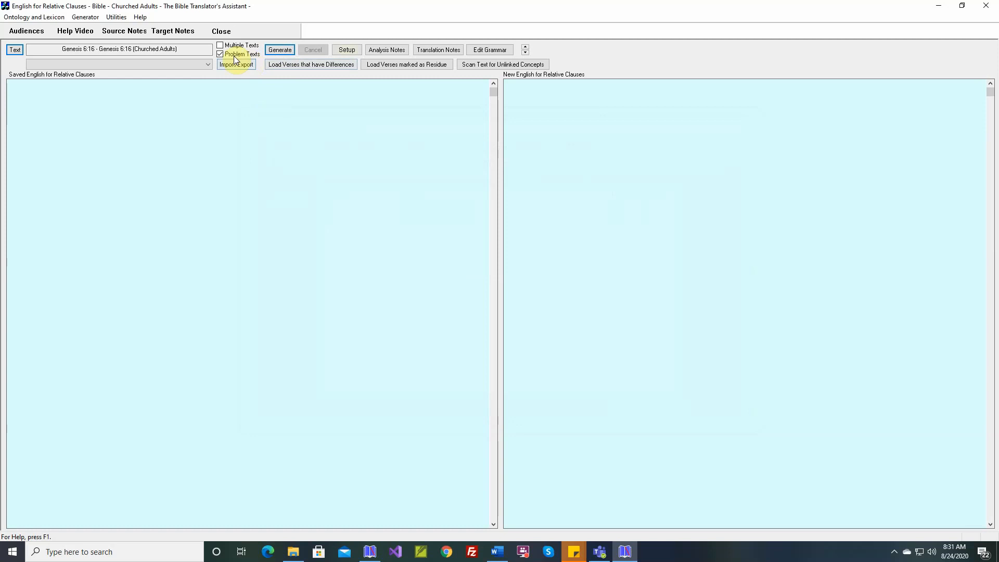
Return to the Genesis 6:14 analysis, reopen build-A's collocation correction rule and try adding all its references to the problem texts.
{"action": "left_click", "coordinate": [85, 16]}
{"action": "left_click", "coordinate": [99, 40]}
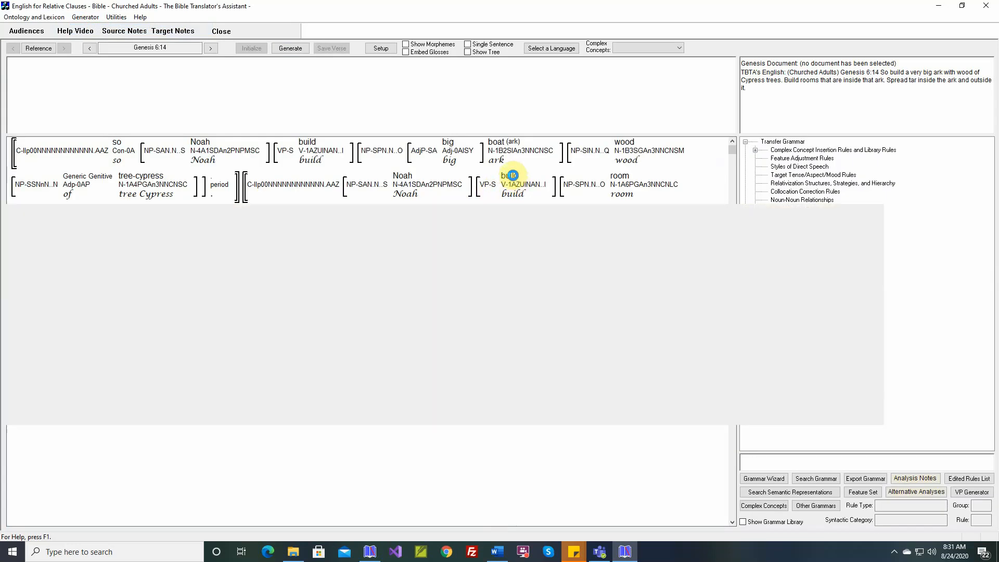
{"action": "right_click", "coordinate": [511, 177]}
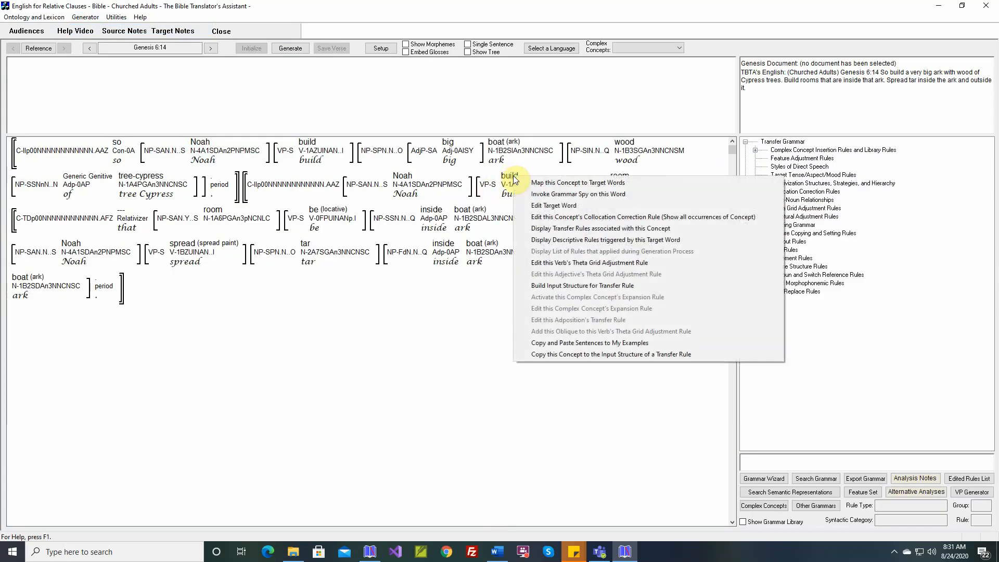
{"action": "left_click", "coordinate": [543, 215]}
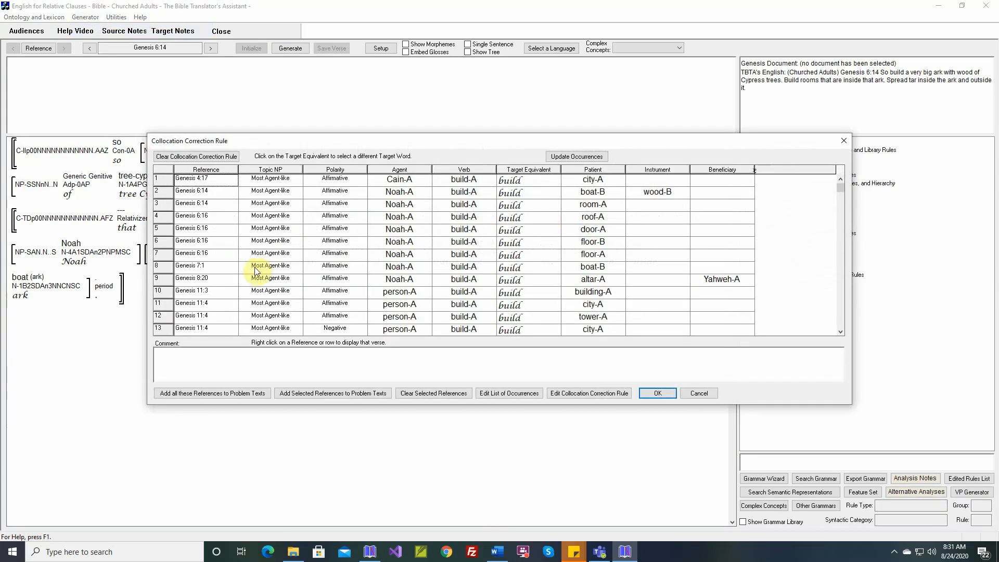
{"action": "left_click", "coordinate": [219, 394]}
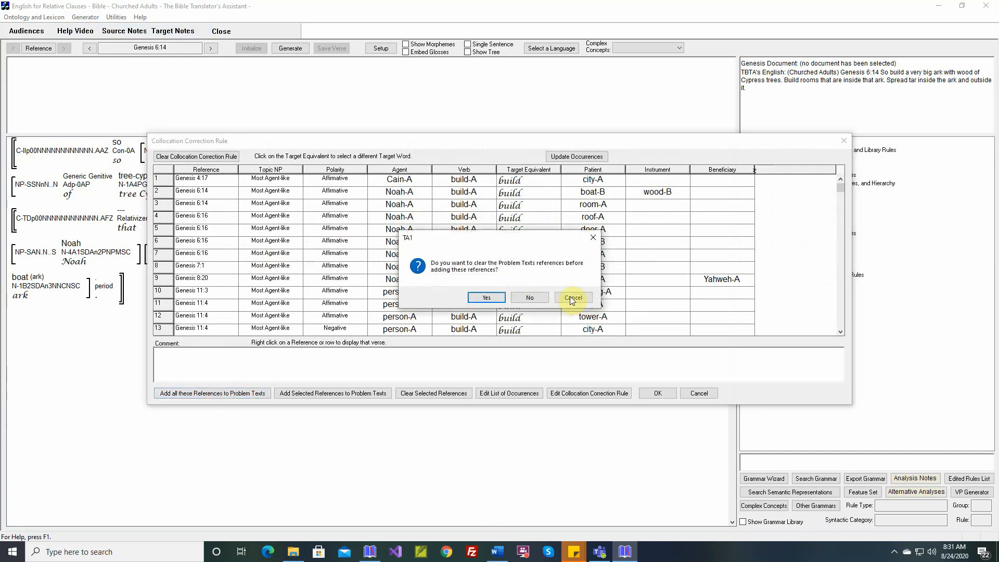
{"action": "left_click", "coordinate": [572, 298]}
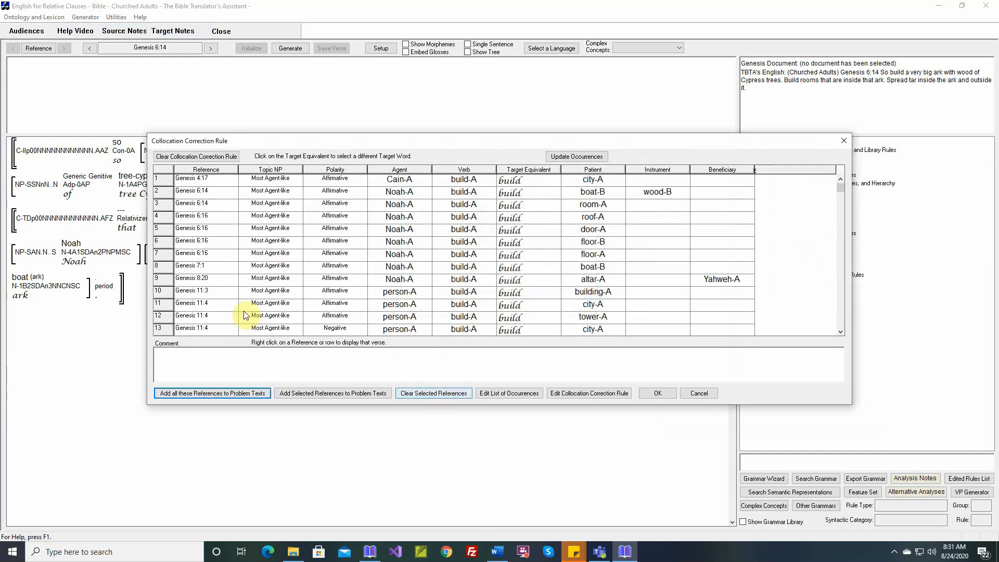
Select the references Genesis 4:17, the 6:16 floor-B row and both 11:4 city-A rows, and clear that selection.
{"action": "left_click", "coordinate": [221, 304]}
{"action": "left_click", "coordinate": [223, 241], "text": "ctrl"}
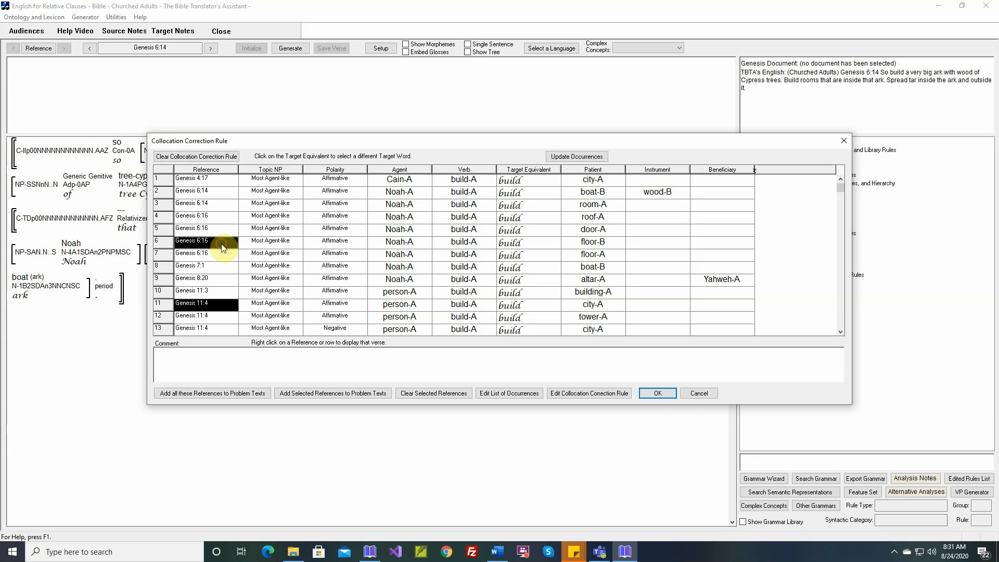
{"action": "left_click", "coordinate": [216, 180], "text": "ctrl"}
{"action": "left_click", "coordinate": [219, 329], "text": "ctrl"}
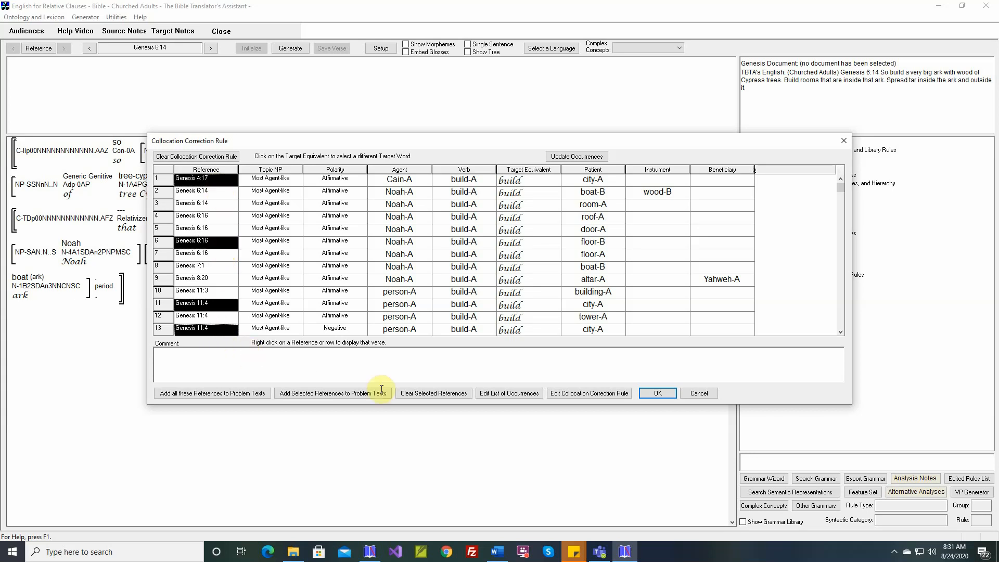
{"action": "left_click", "coordinate": [440, 397]}
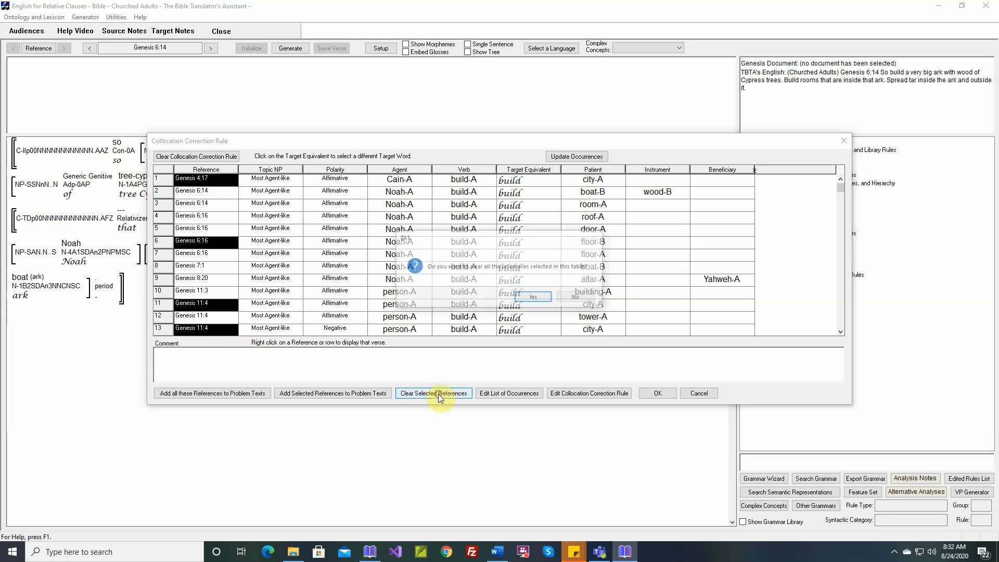
{"action": "left_click", "coordinate": [527, 298]}
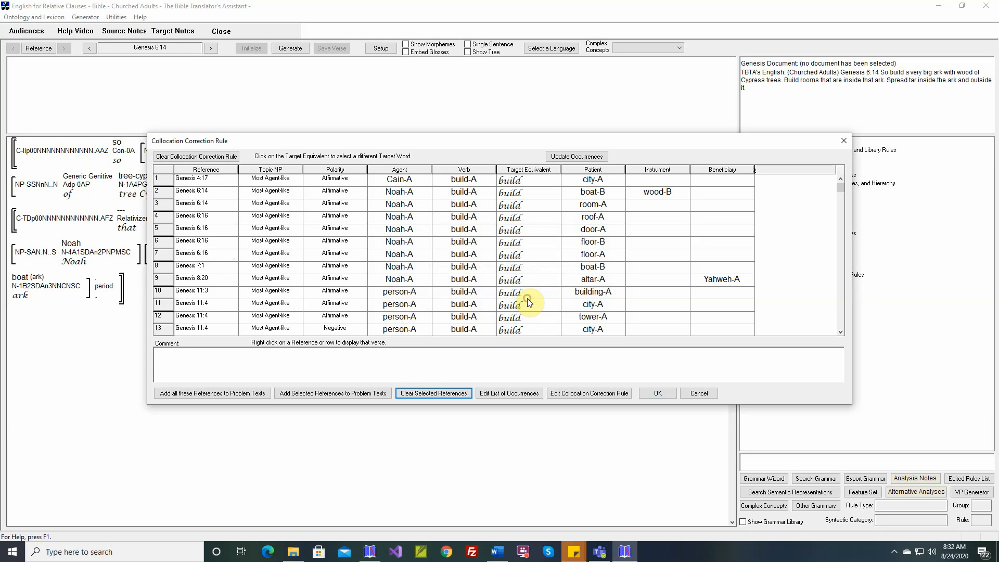
Examine build-A's exhaustive list of occurrences, and close the list and the rule without saving.
{"action": "left_click", "coordinate": [518, 397]}
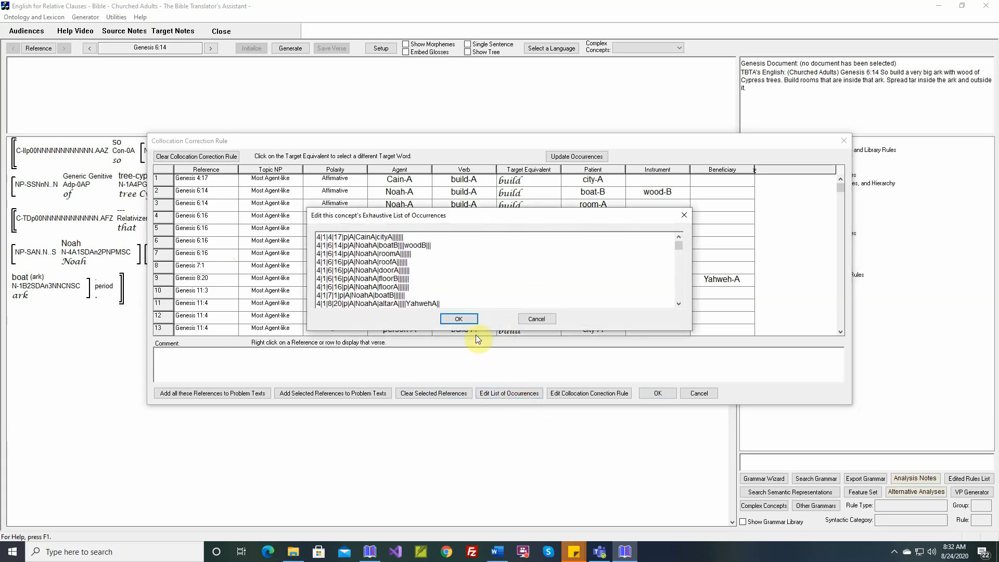
{"action": "scroll", "coordinate": [444, 284], "scroll_direction": "down", "scroll_amount": 3}
{"action": "scroll", "coordinate": [444, 284], "scroll_direction": "down", "scroll_amount": 5}
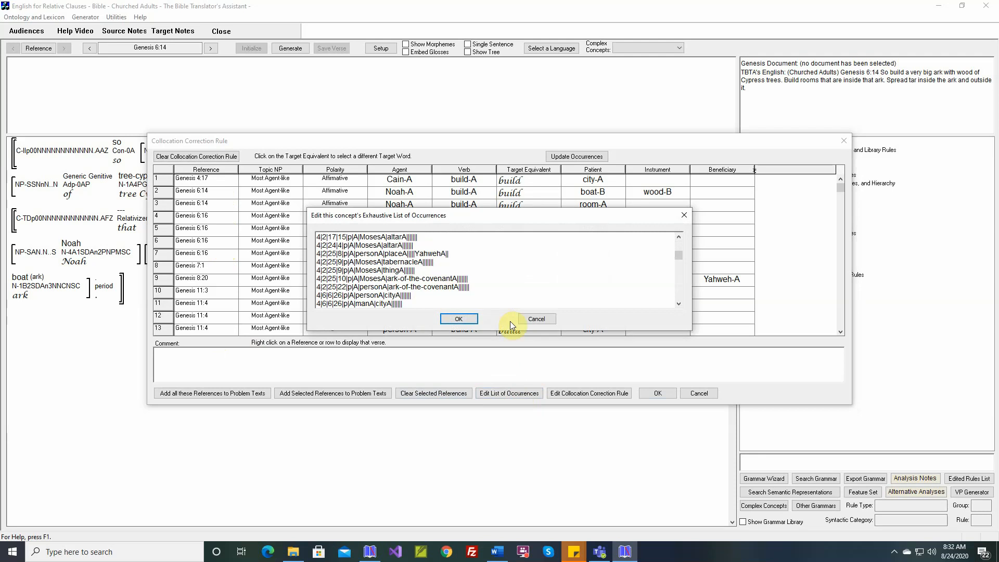
{"action": "left_click", "coordinate": [536, 318]}
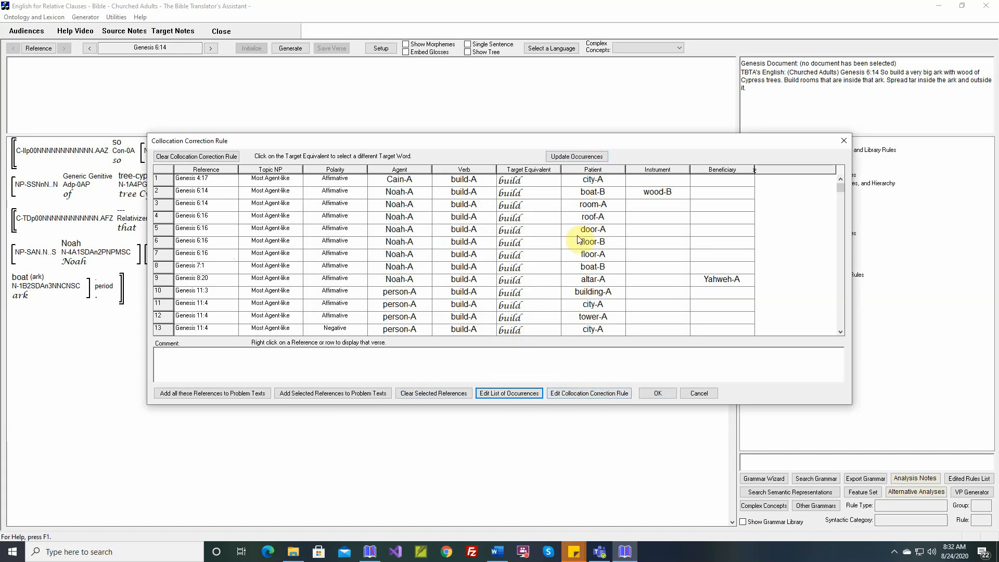
{"action": "left_click", "coordinate": [698, 394]}
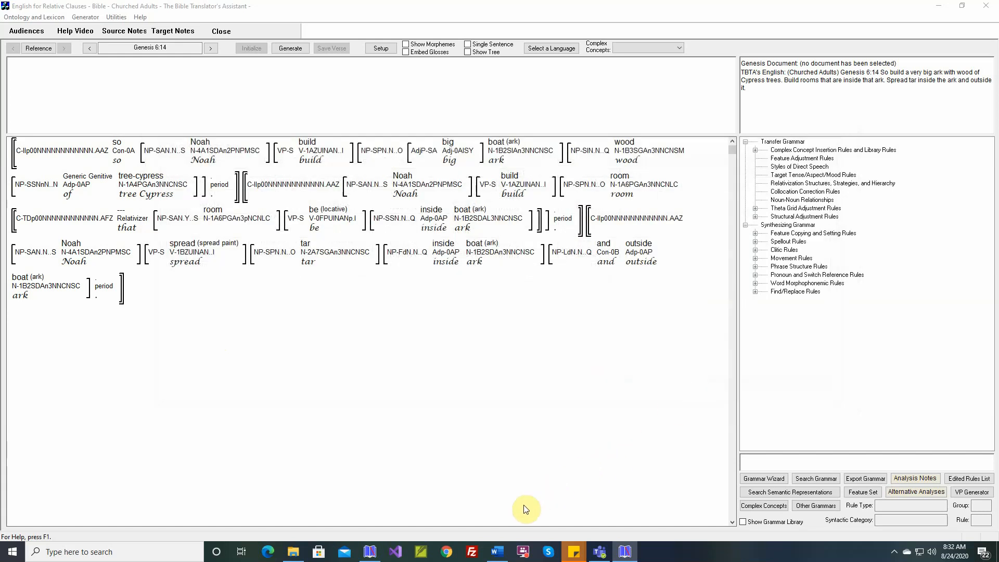
Switch to the Tagalog project, review the target equivalents in good-A's collocation correction rule, and close the rule without saving.
{"action": "left_click", "coordinate": [371, 551]}
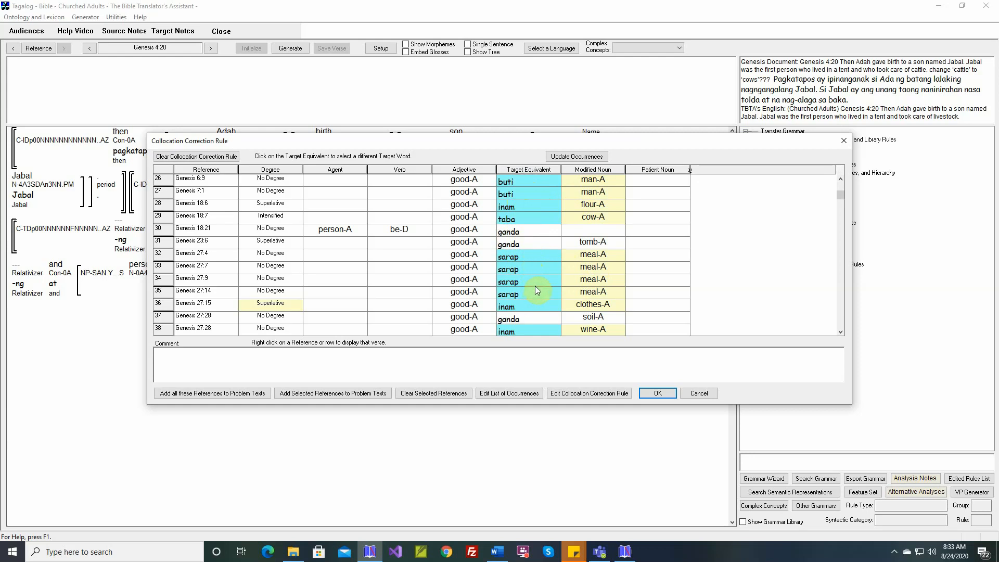
{"action": "scroll", "coordinate": [533, 281], "scroll_direction": "down", "scroll_amount": 6}
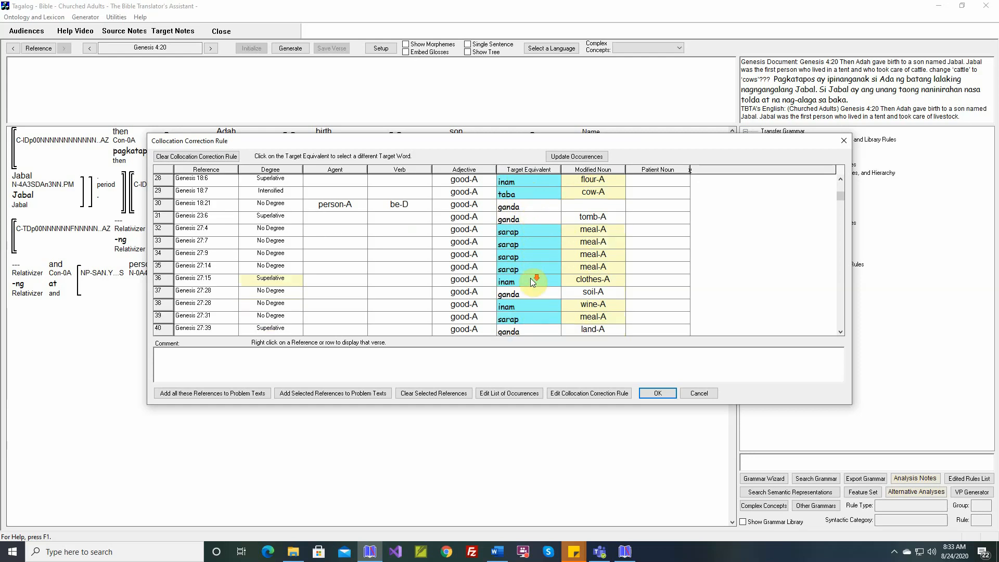
{"action": "scroll", "coordinate": [533, 282], "scroll_direction": "down", "scroll_amount": 1}
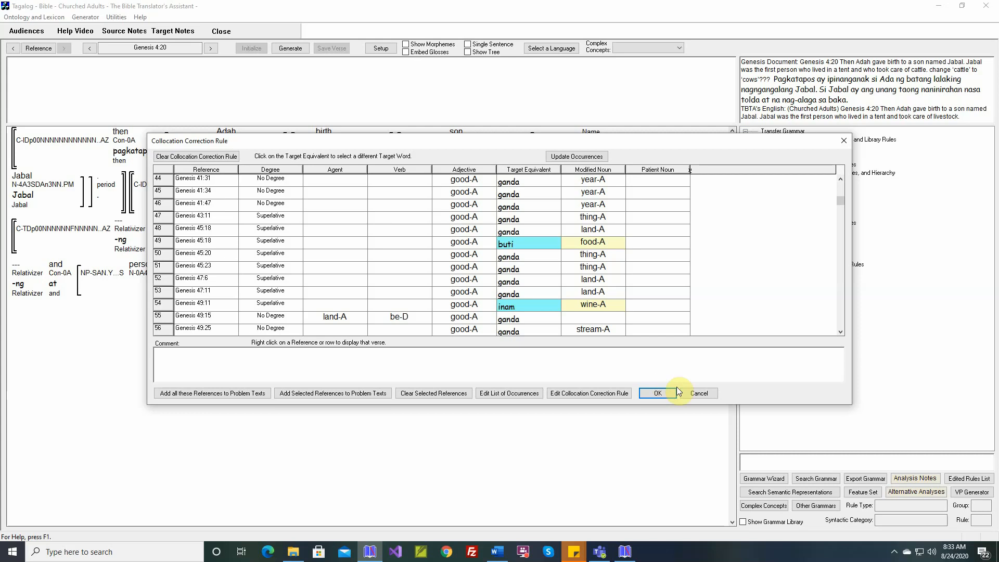
{"action": "left_click", "coordinate": [705, 394]}
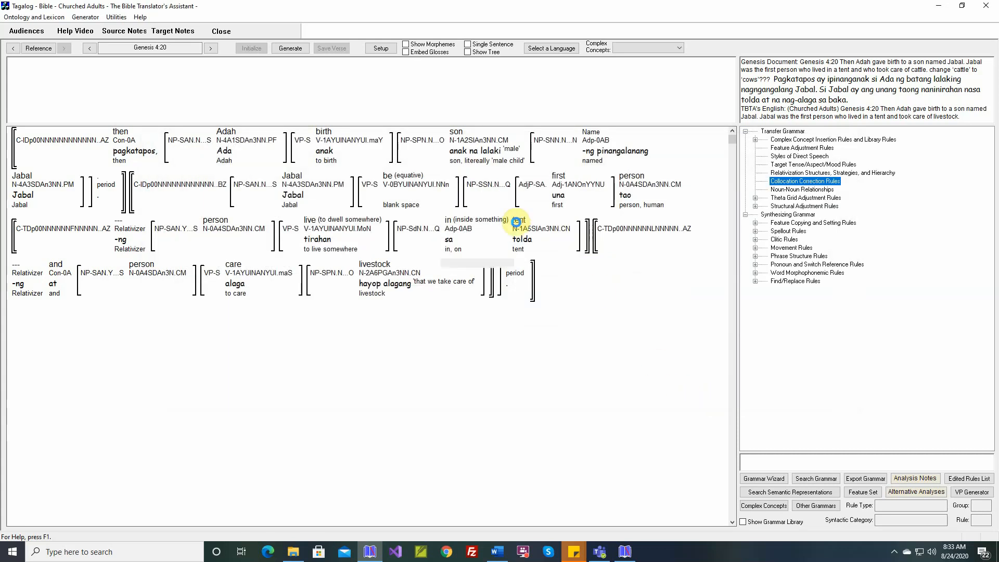
Check the concept and target word details of the adposition in-A in Genesis 4:20, and open its collocation correction rule.
{"action": "mouse_move", "coordinate": [451, 225]}
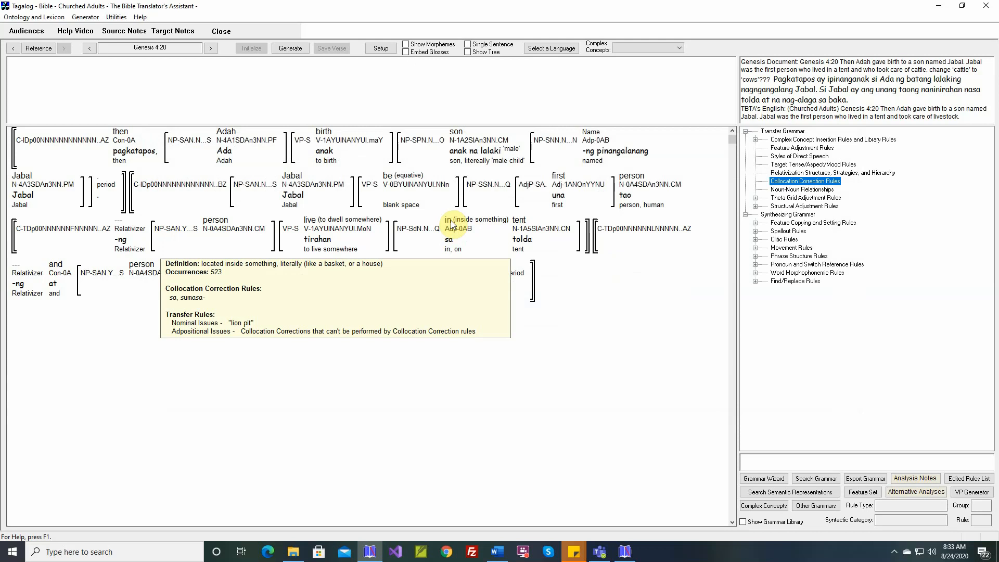
{"action": "mouse_move", "coordinate": [450, 242]}
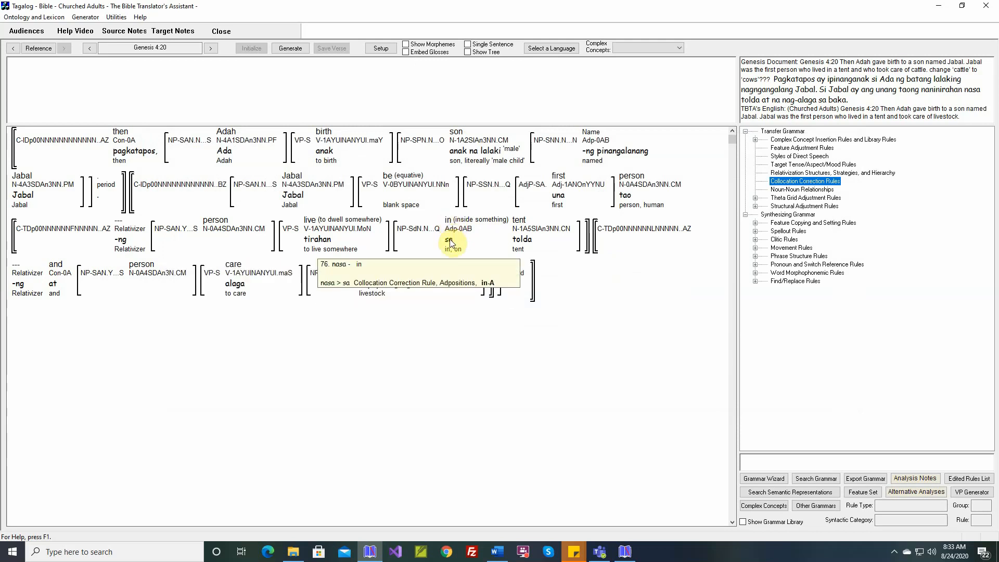
{"action": "right_click", "coordinate": [452, 224]}
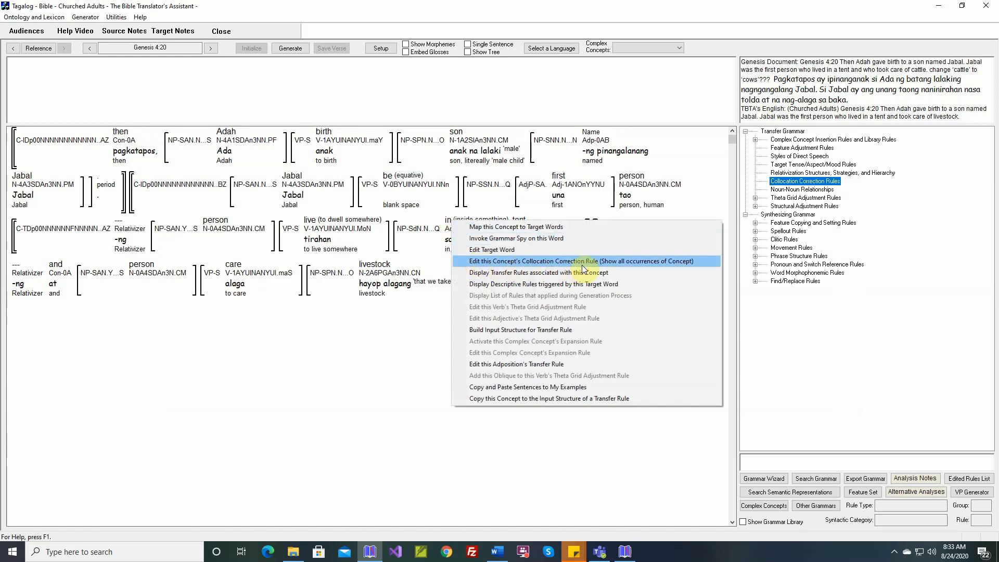
{"action": "left_click", "coordinate": [603, 265]}
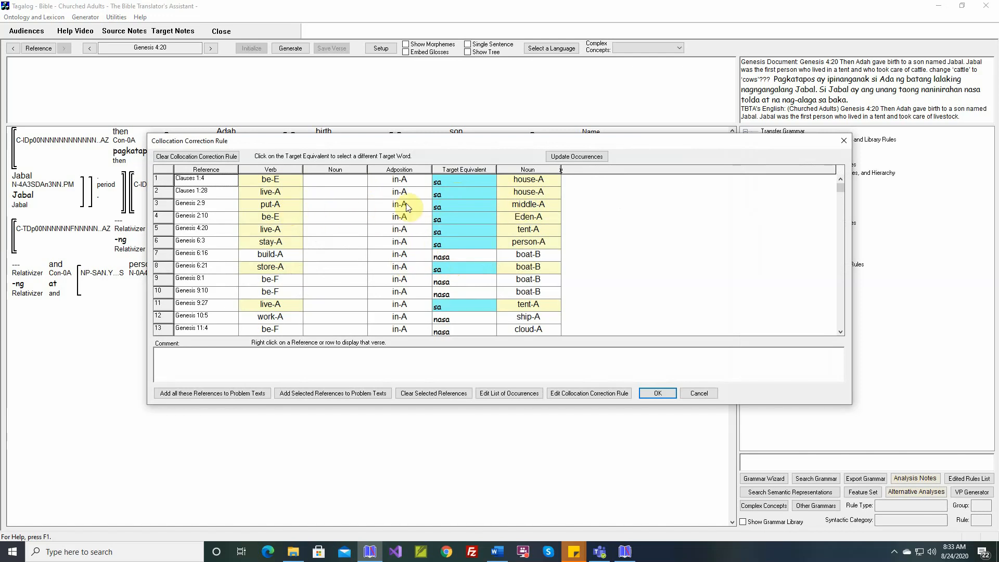
Display the Genesis 2:9 verse, highlight its gloss about the two special trees, close it and review in-A's further occurrences.
{"action": "right_click", "coordinate": [224, 205]}
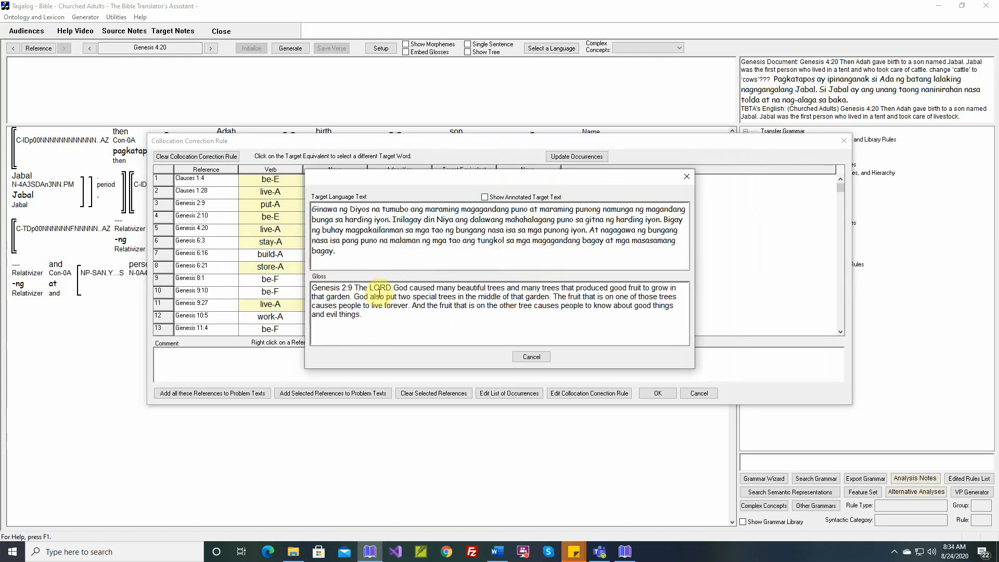
{"action": "left_click_drag", "start_coordinate": [365, 297], "coordinate": [545, 298]}
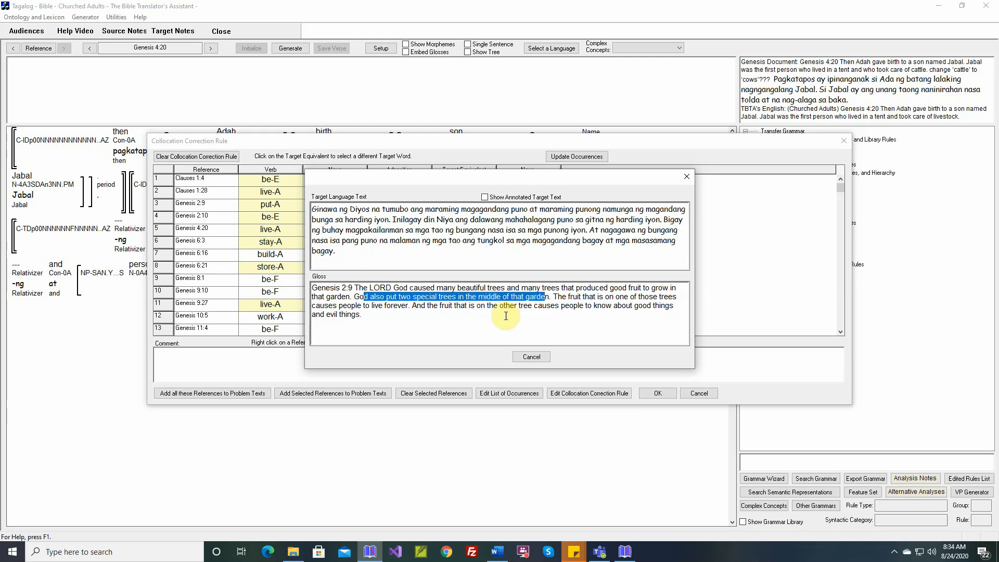
{"action": "left_click", "coordinate": [531, 357]}
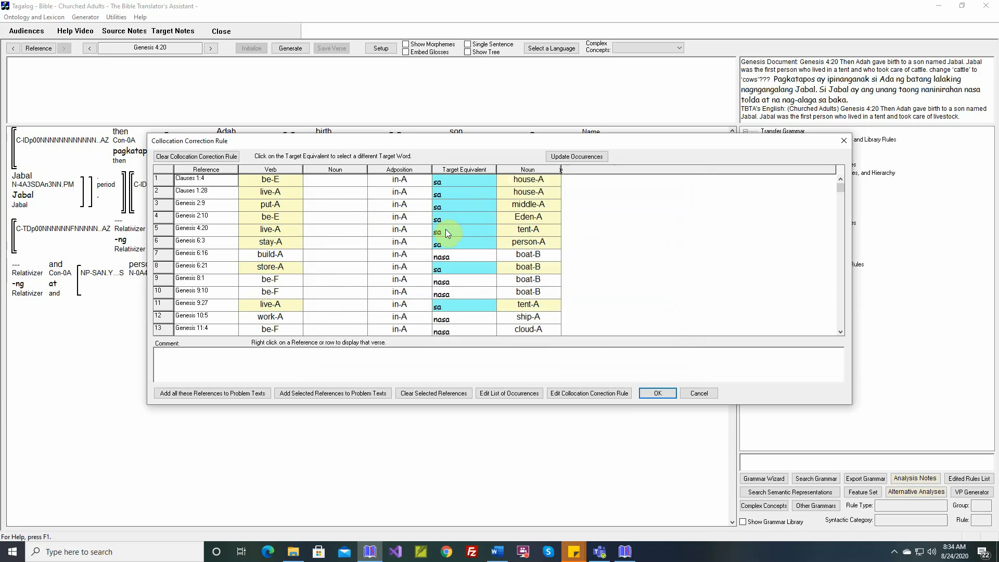
{"action": "scroll", "coordinate": [449, 233], "scroll_direction": "down", "scroll_amount": 3}
{"action": "scroll", "coordinate": [448, 233], "scroll_direction": "down", "scroll_amount": 3}
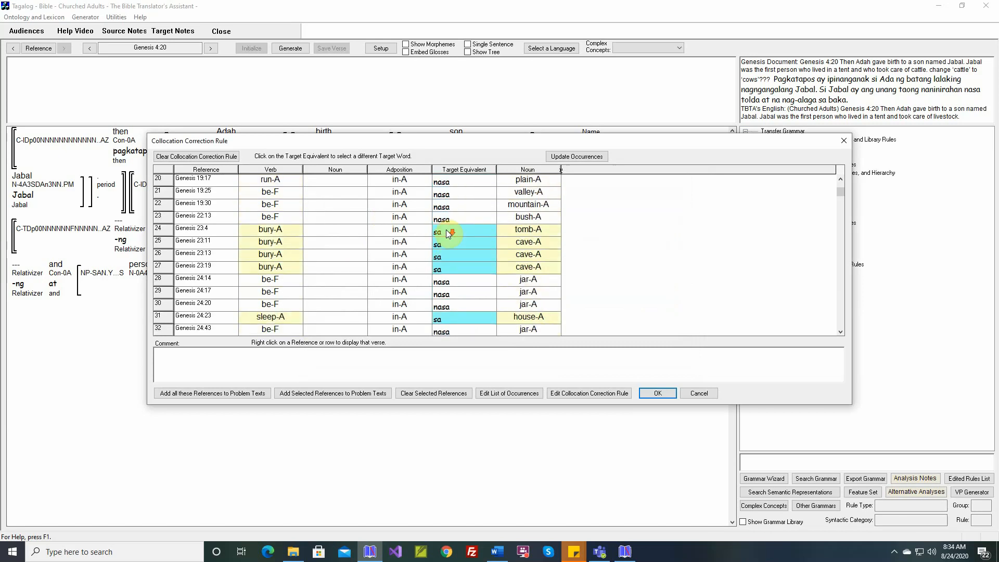